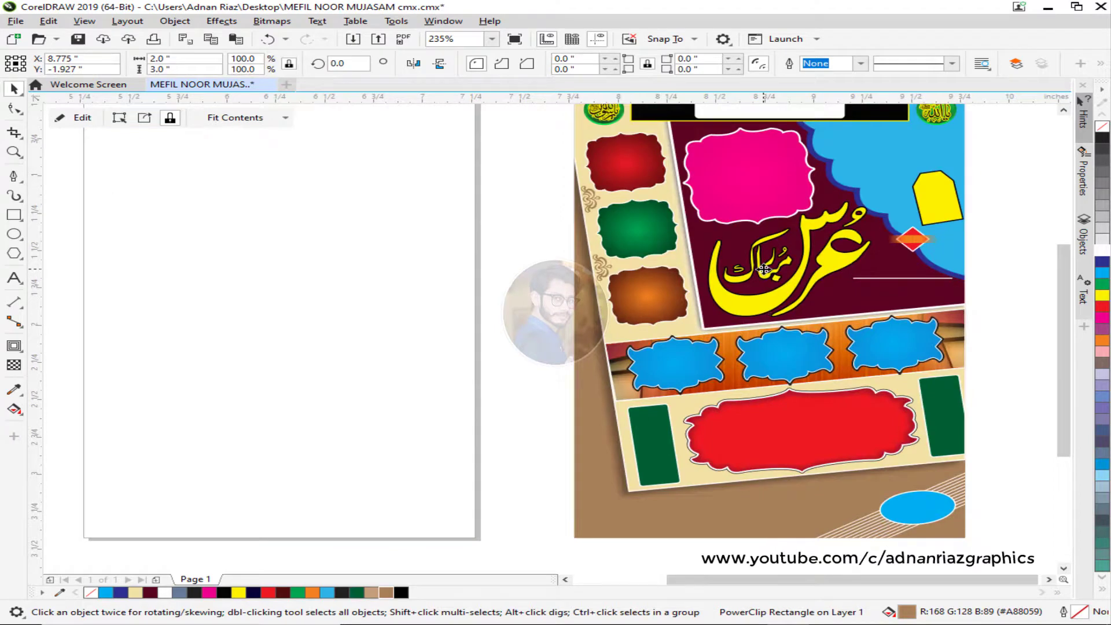
Undo the poster's move off the page and extract the contents of its brown background PowerClip.
key("ctrl+z")
left_click(572, 258)
left_click_drag(319, 222, 546, 260)
left_click(546, 260)
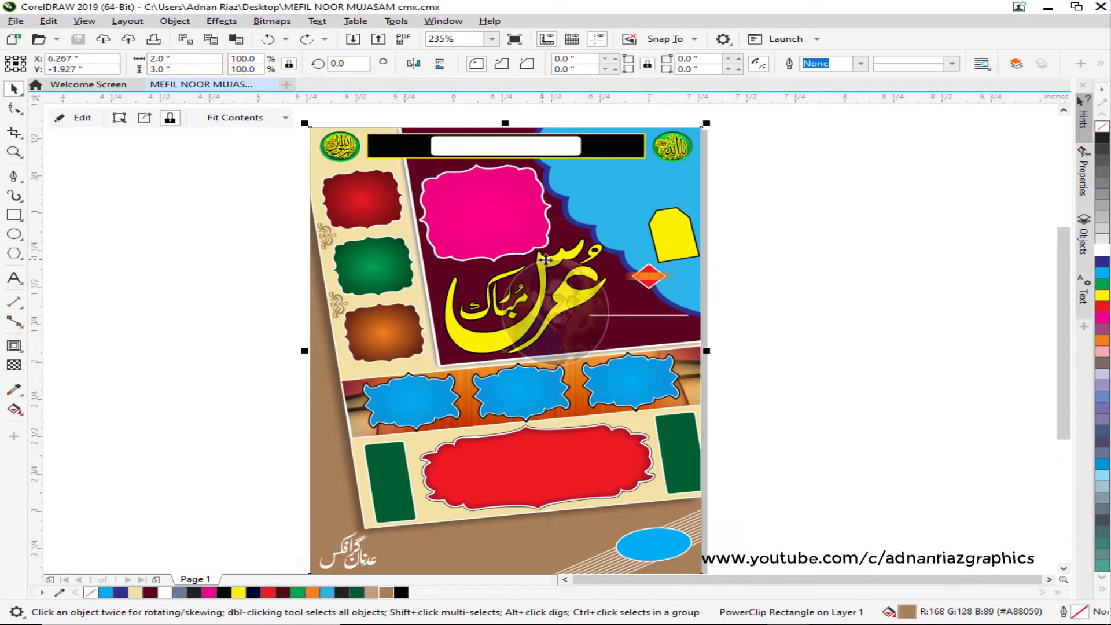
left_click(145, 119)
left_click(200, 243)
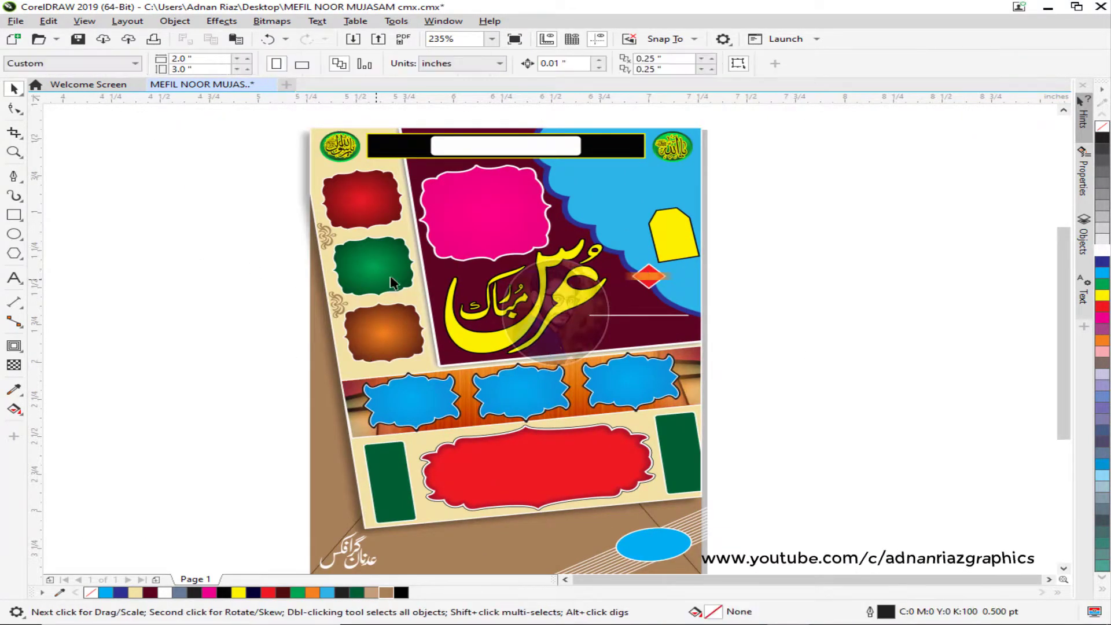
Move the yellow tag shape out of the poster onto the empty canvas beside it.
scroll(403, 267, "down", 3)
left_click(459, 249)
key("ctrl+z")
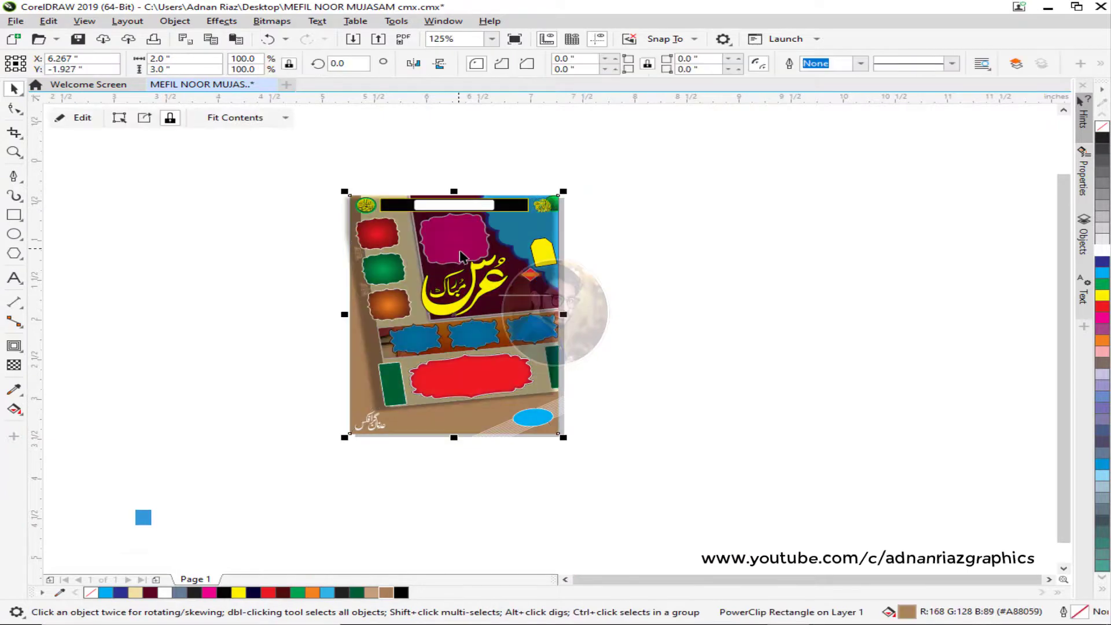
left_click_drag(464, 255, 655, 251)
left_click(573, 243)
Enlarge the calligraphy from the poster's right header emblem to about 0.737 inches wide and place it above the header bar.
left_click(543, 205)
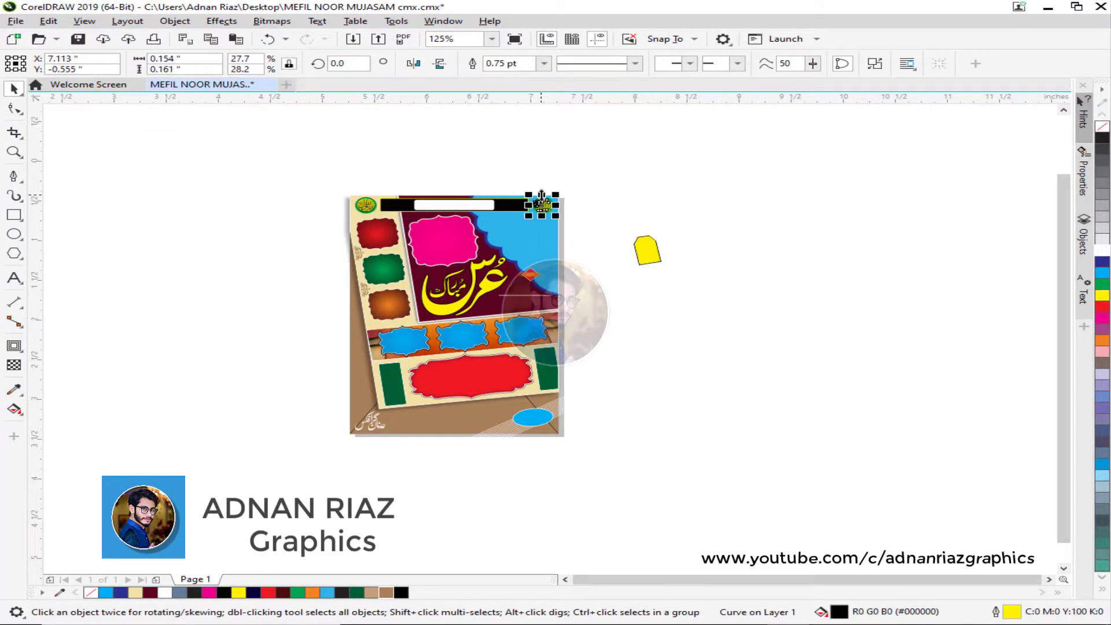
key("z")
left_click_drag(632, 173, 317, 243)
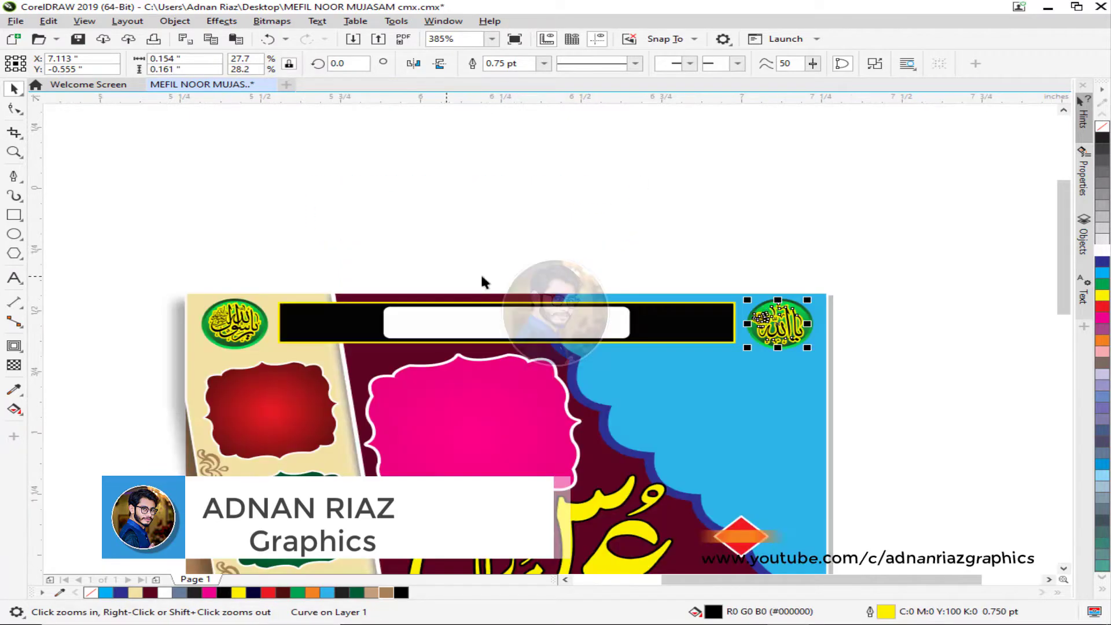
left_click_drag(763, 320, 923, 397)
left_click_drag(798, 306, 666, 192)
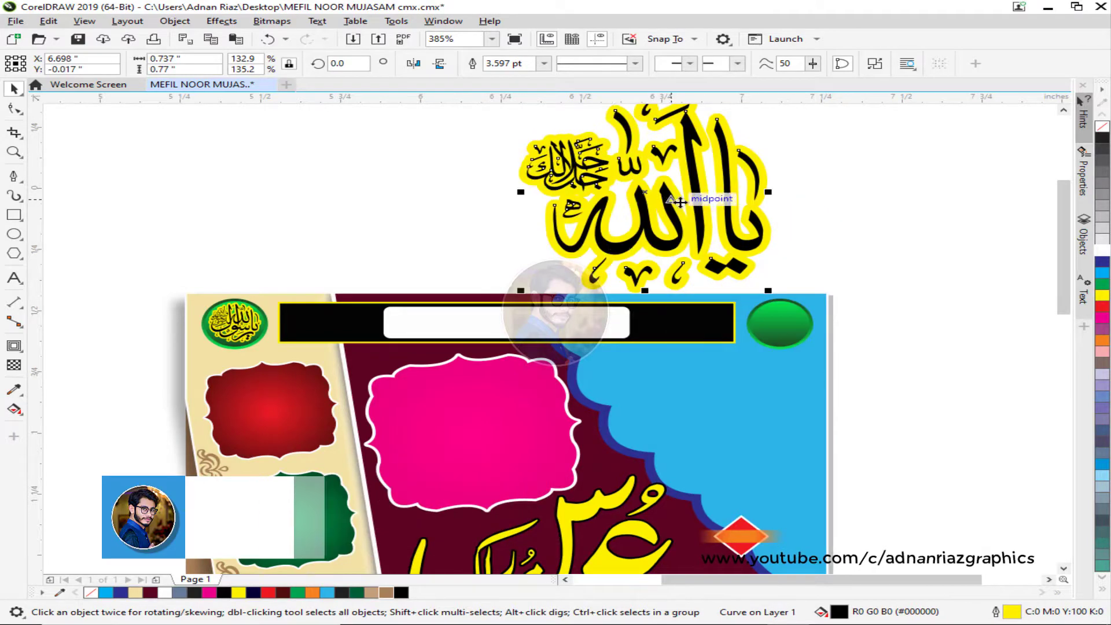
Enlarge the left header emblem's calligraphy to about 0.808 inches, place it beside the other one, and align their centres horizontally.
left_click(234, 323)
left_click_drag(263, 298, 470, 139)
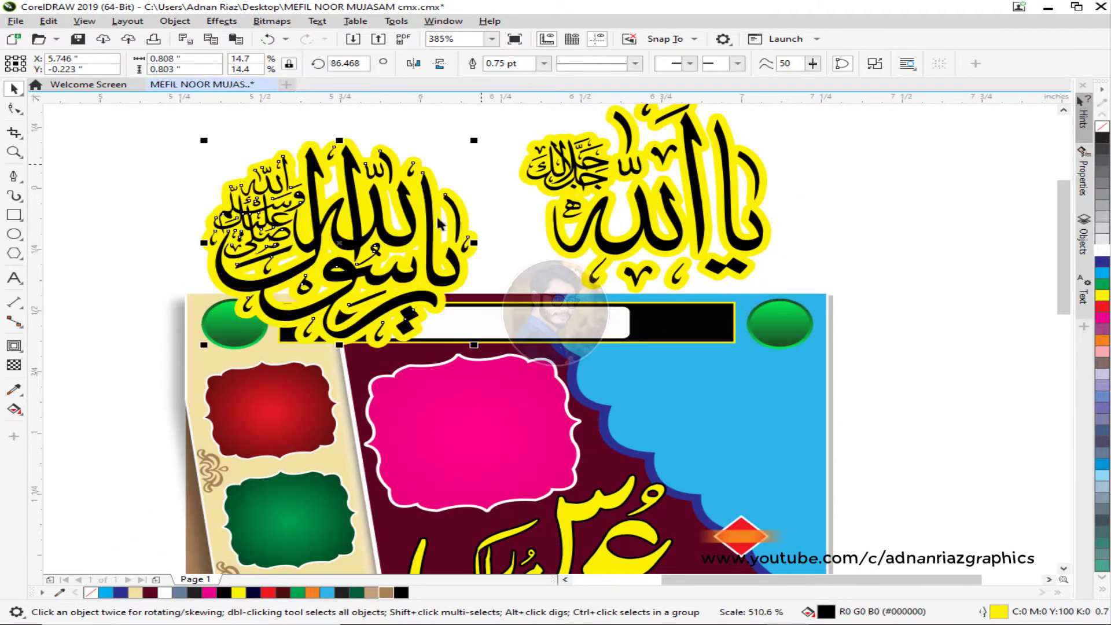
left_click_drag(423, 225, 412, 150)
left_click(602, 240, "shift")
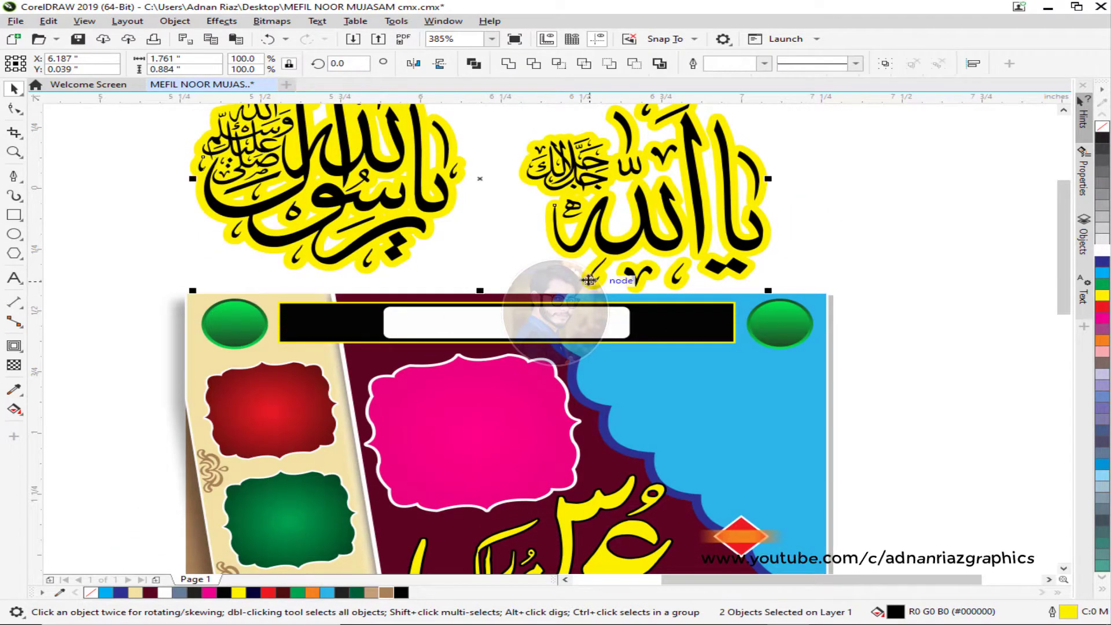
key("e")
left_click_drag(602, 268, 598, 159)
Move the cream PowerClip panel off the poster to its left and extract the panel's contents.
left_click_drag(786, 216, 856, 179)
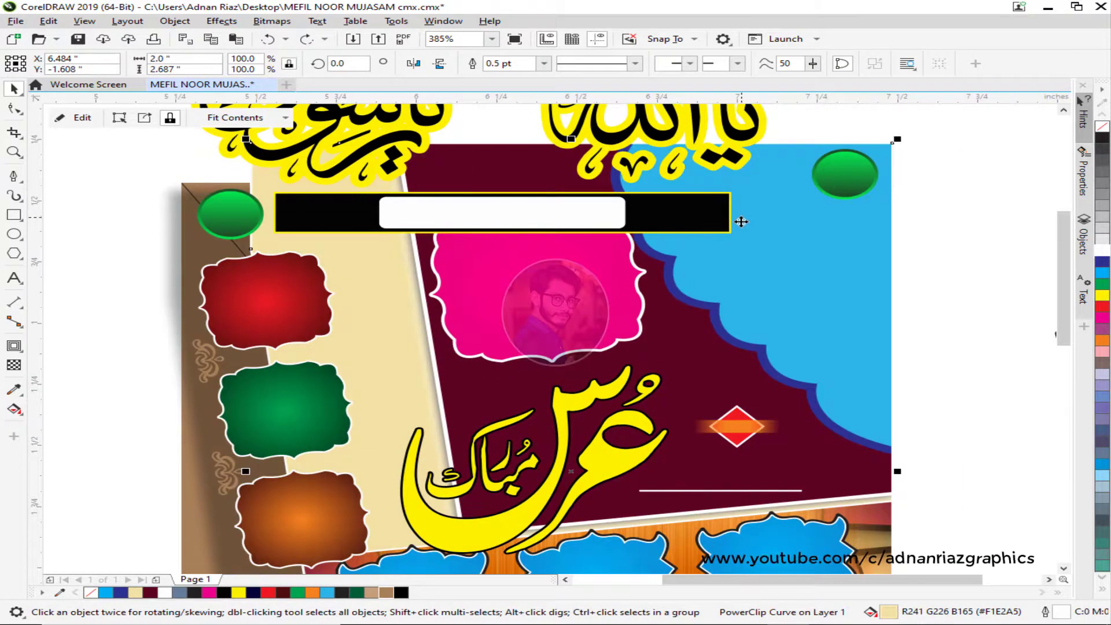
scroll(741, 222, "down", 2)
left_click_drag(698, 222, 272, 254)
scroll(455, 281, "left", 3)
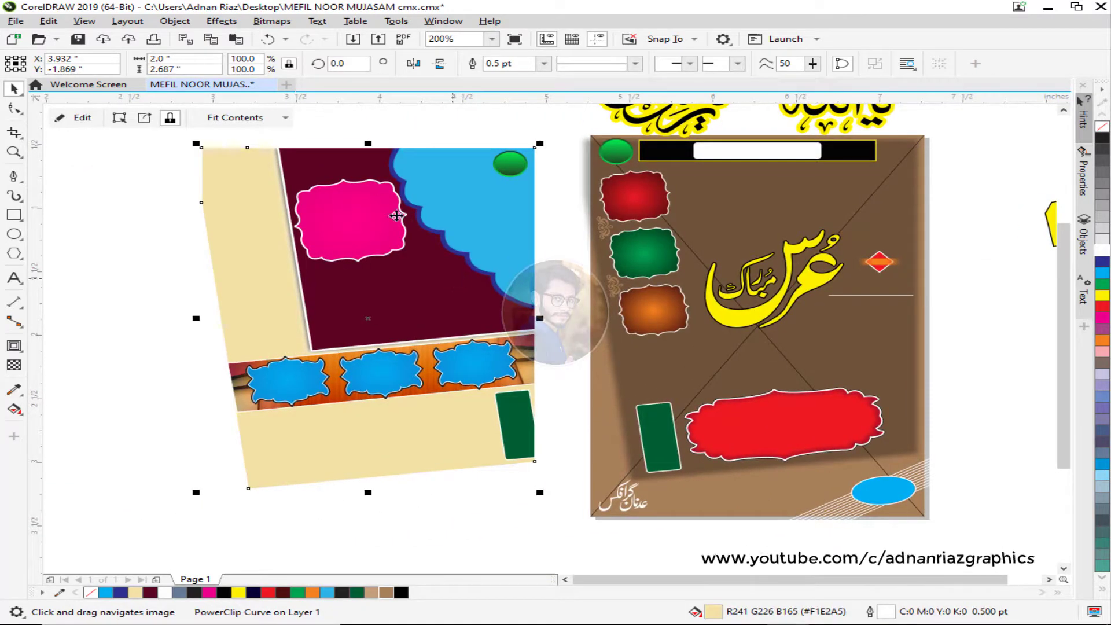
left_click(154, 120)
left_click(92, 223)
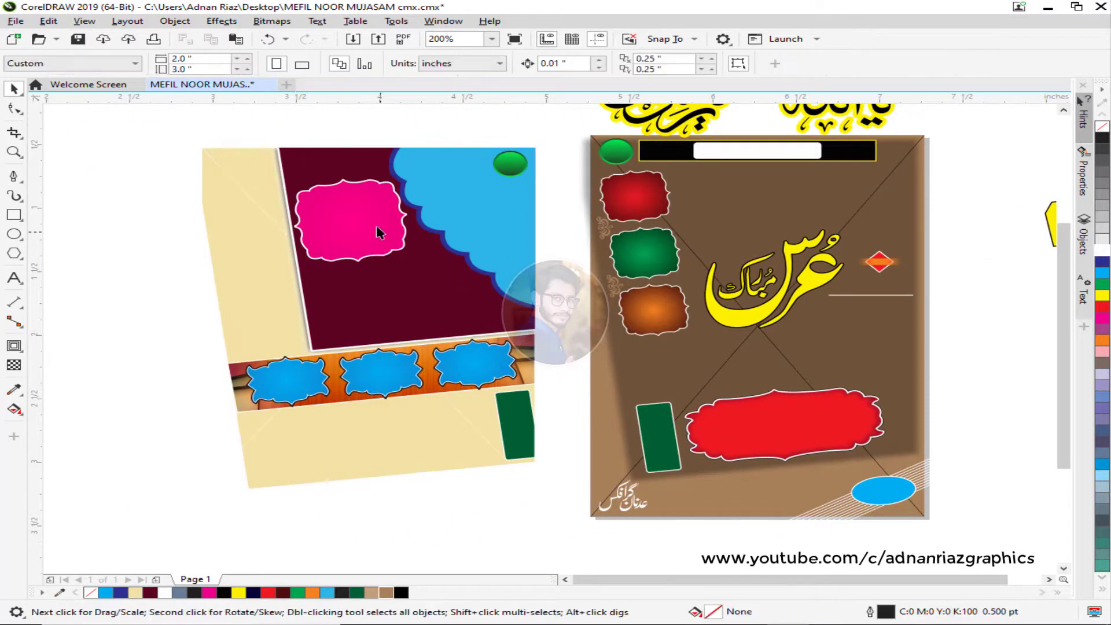
Move the pink ornamental frame off the maroon area to the empty canvas left of the cream panel.
left_click_drag(377, 224, 228, 208)
left_click_drag(205, 208, 112, 189)
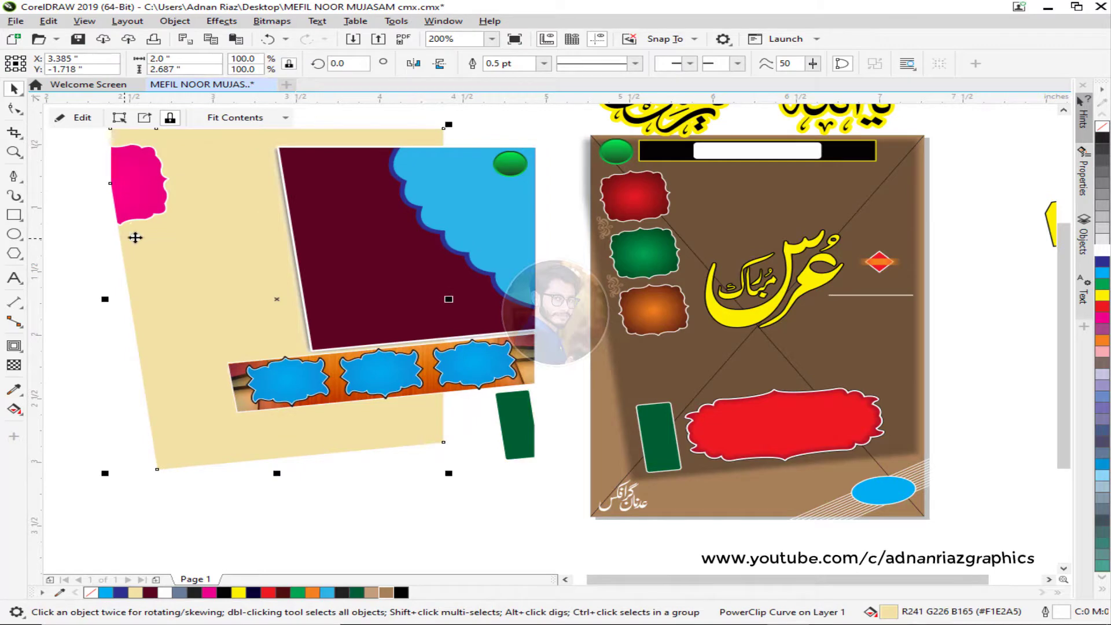
key("ctrl+z")
key("ctrl+z")
key("ctrl+z")
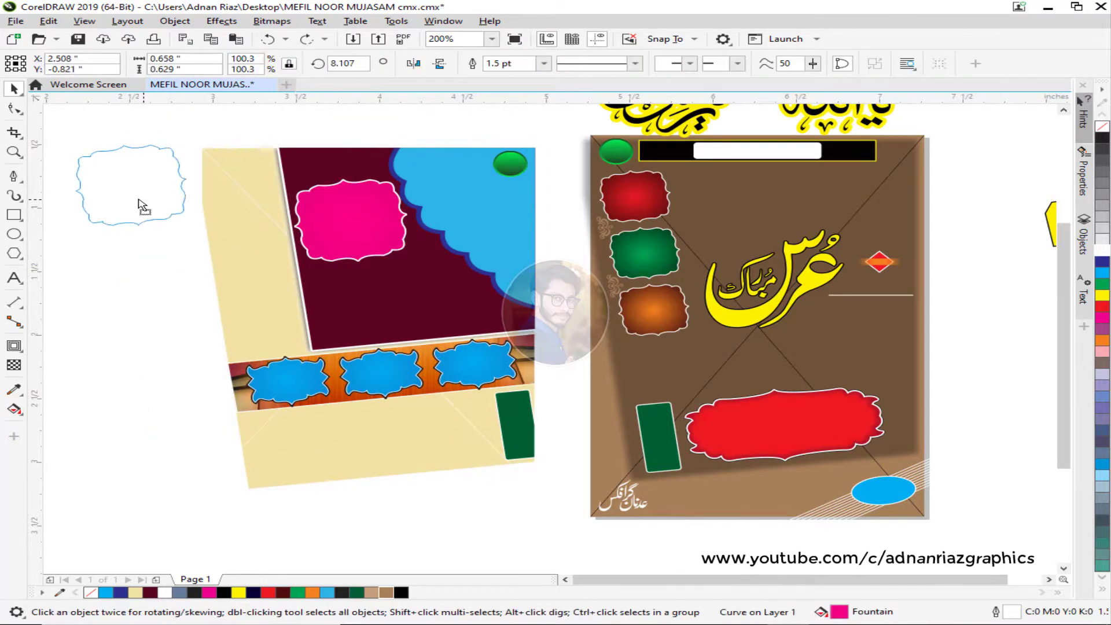
key("ctrl+shift+z")
key("Escape")
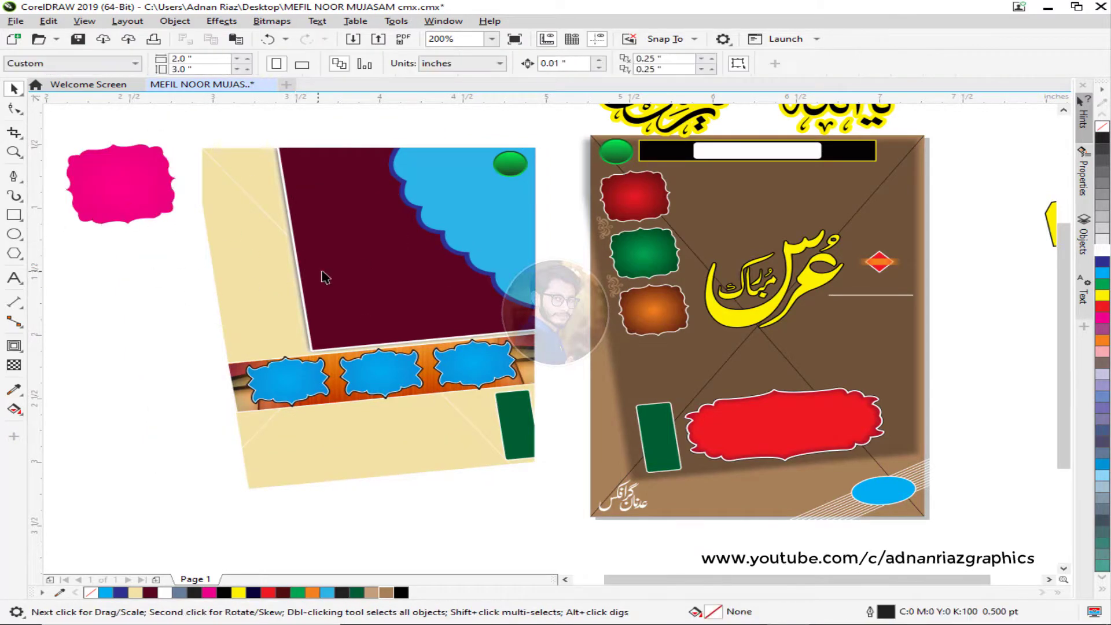
Enlarge the green emblem oval from the cream panel to about 0.965 inches and move it right of the poster.
left_click(514, 164)
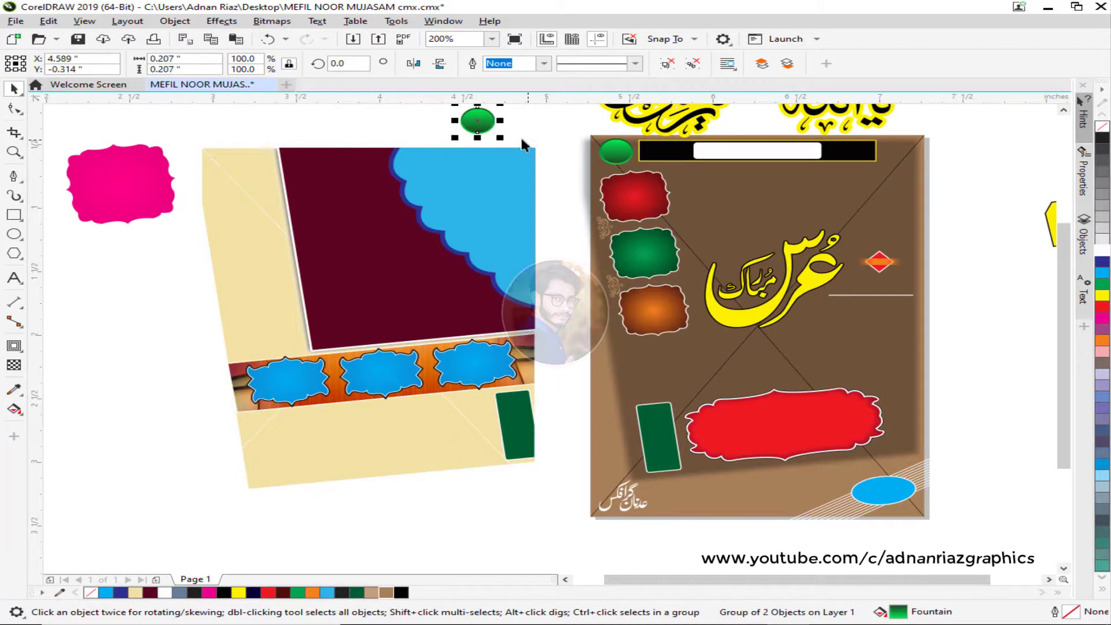
left_click_drag(578, 246, 625, 246)
left_click_drag(536, 189, 455, 167)
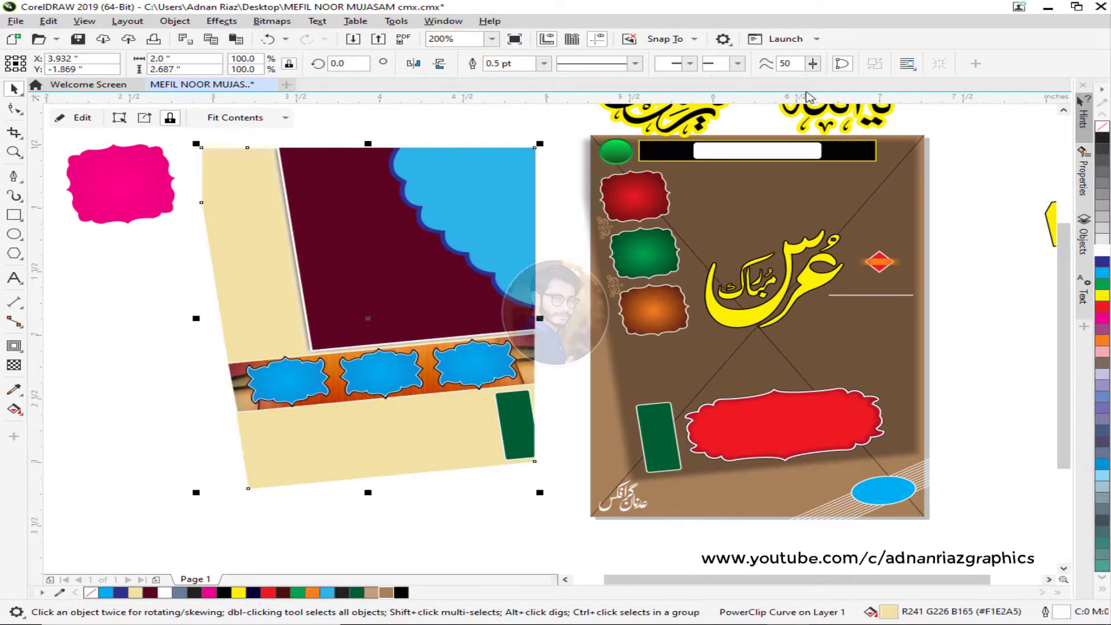
key("ctrl+z")
left_click_drag(575, 167, 723, 266)
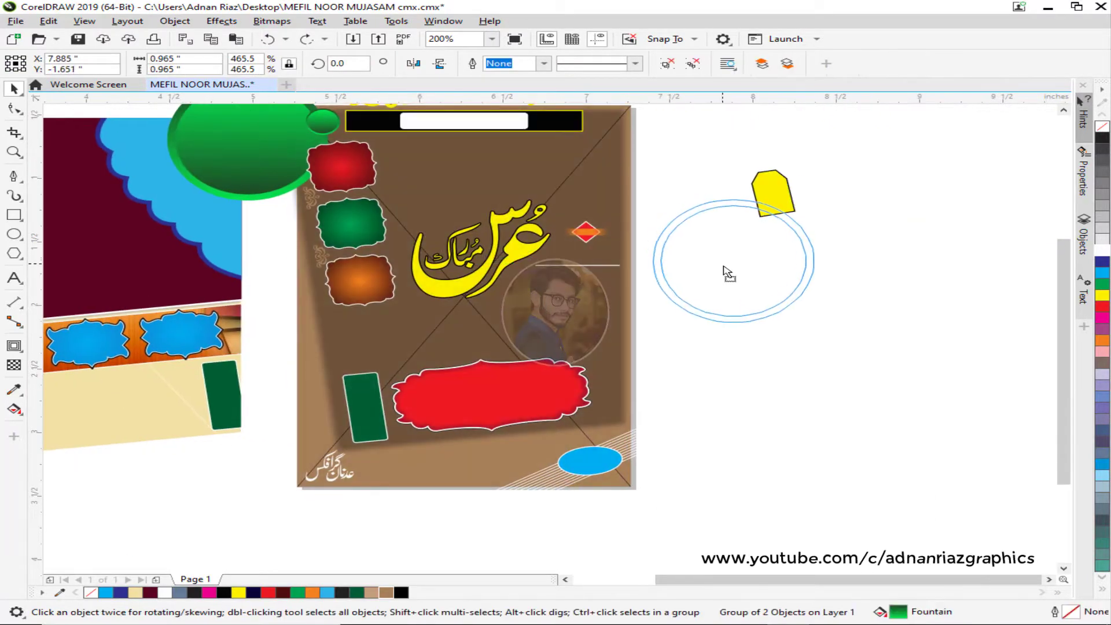
Ungroup the enlarged green oval, place the smaller ellipse beside the larger one, and examine its fountain fill.
left_click_drag(735, 307, 894, 206)
left_click(695, 67)
left_click(739, 239)
key("Escape")
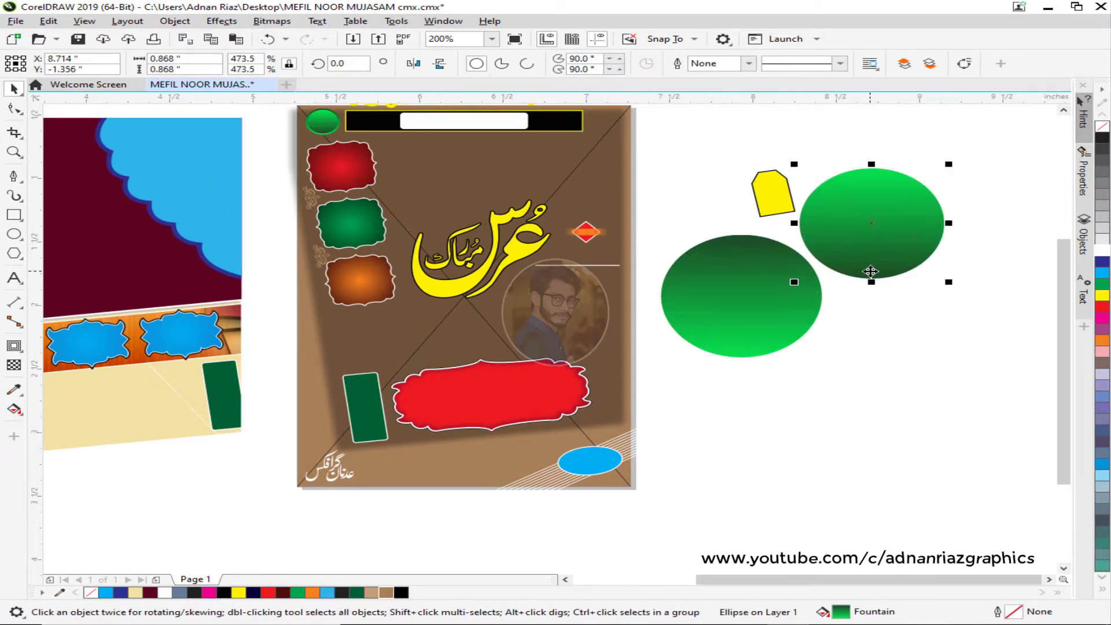
key("g")
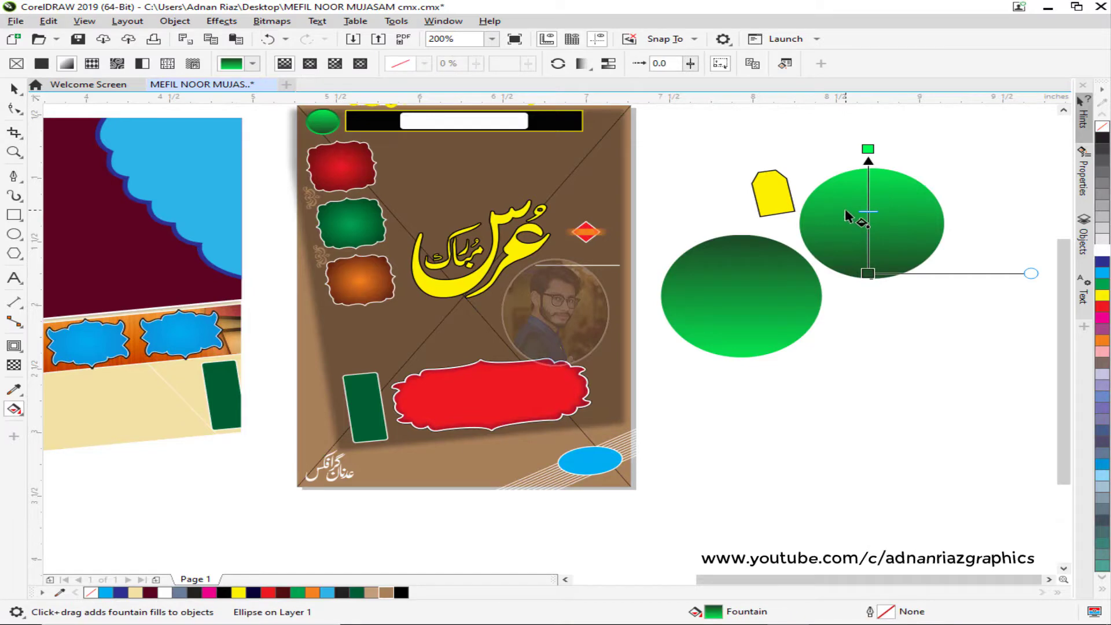
left_click(14, 88)
Enlarge the red diamond ornament right of the poster and move its two orange fading bars above the yellow tag.
left_click(706, 157)
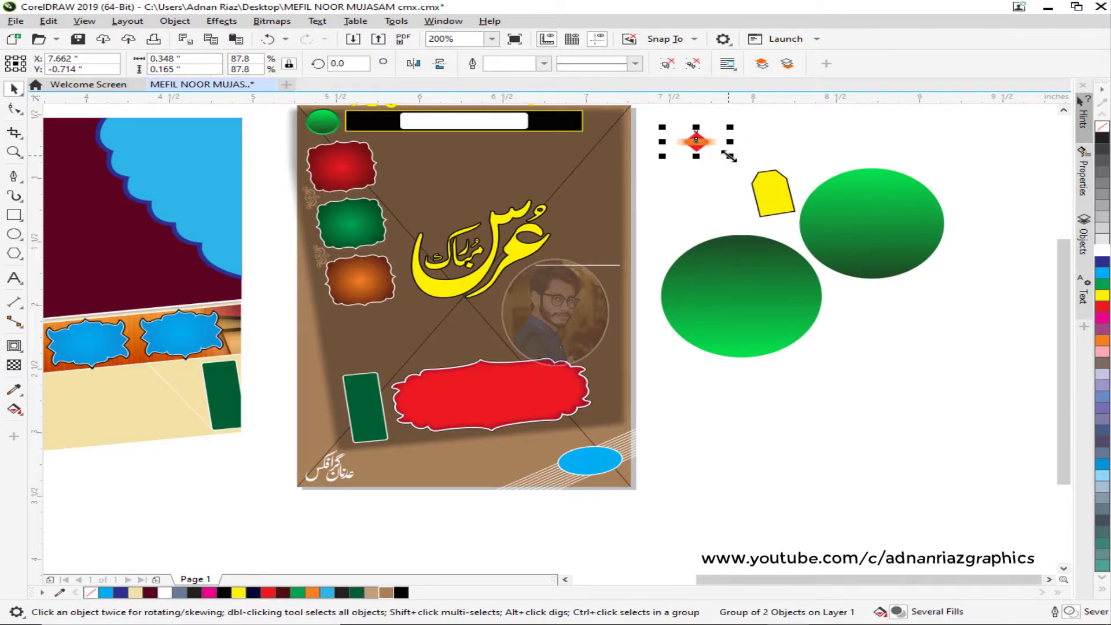
left_click_drag(729, 156, 775, 209)
left_click_drag(794, 392, 770, 237)
left_click(804, 390, "ctrl")
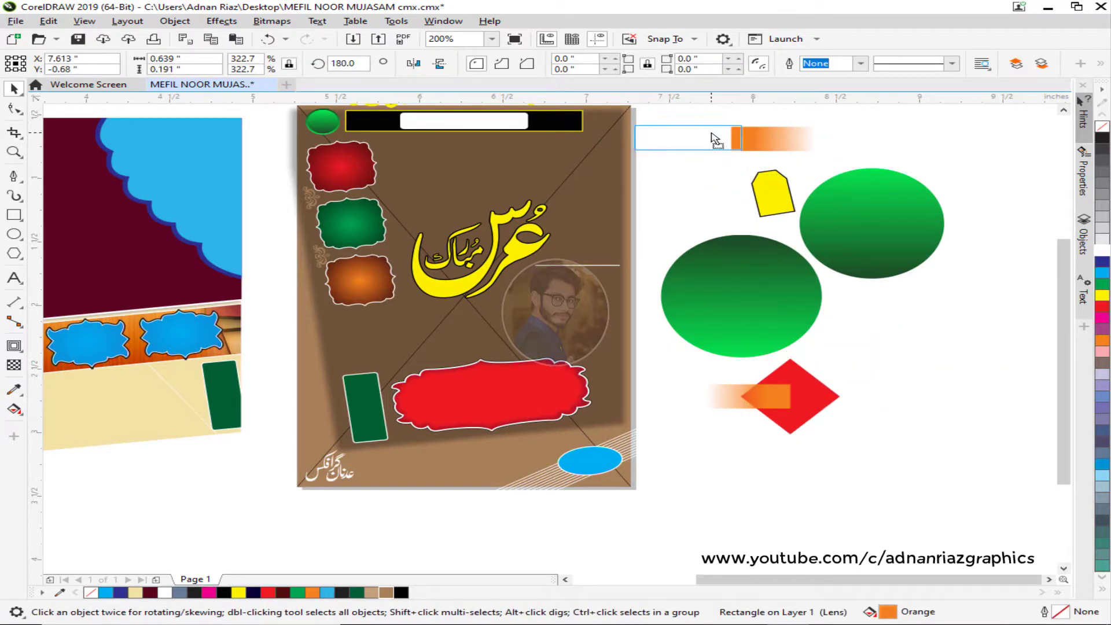
left_click(859, 373)
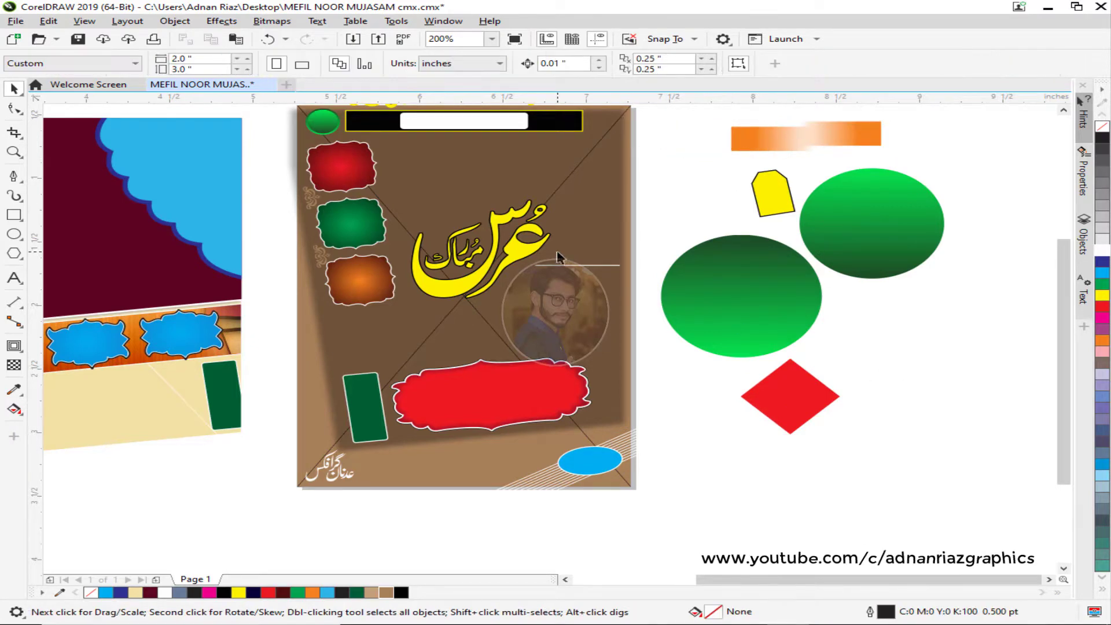
Enlarge the yellow Urs Mubarak calligraphy to about 1.545 inches wide and place it right of the poster near the red diamond.
left_click(515, 248)
left_click_drag(574, 295, 575, 339)
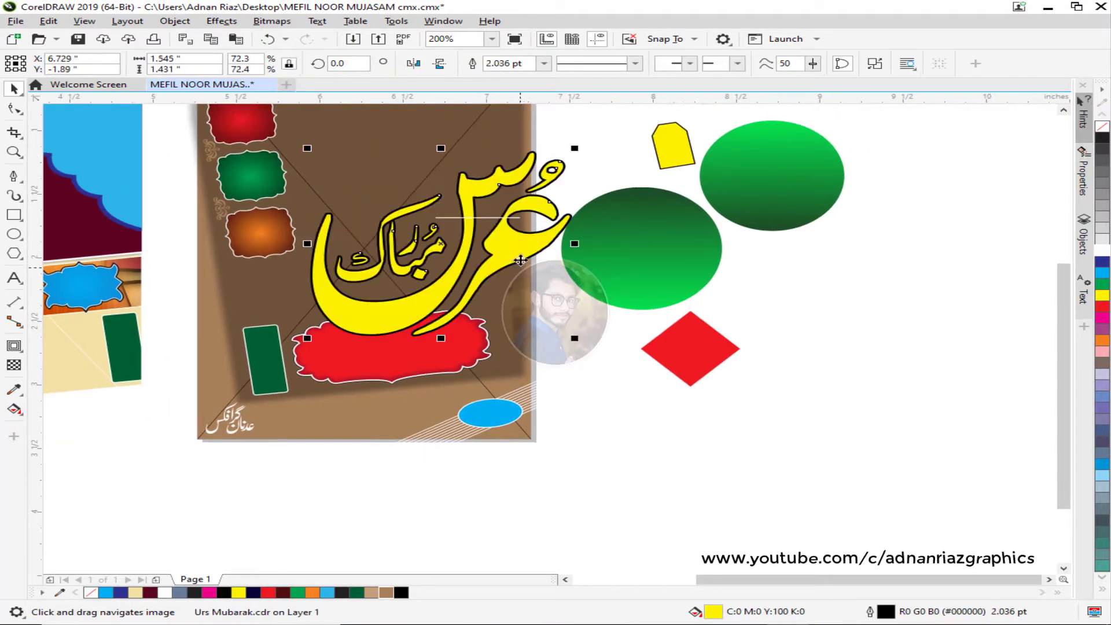
left_click_drag(514, 249, 878, 424)
left_click(804, 288)
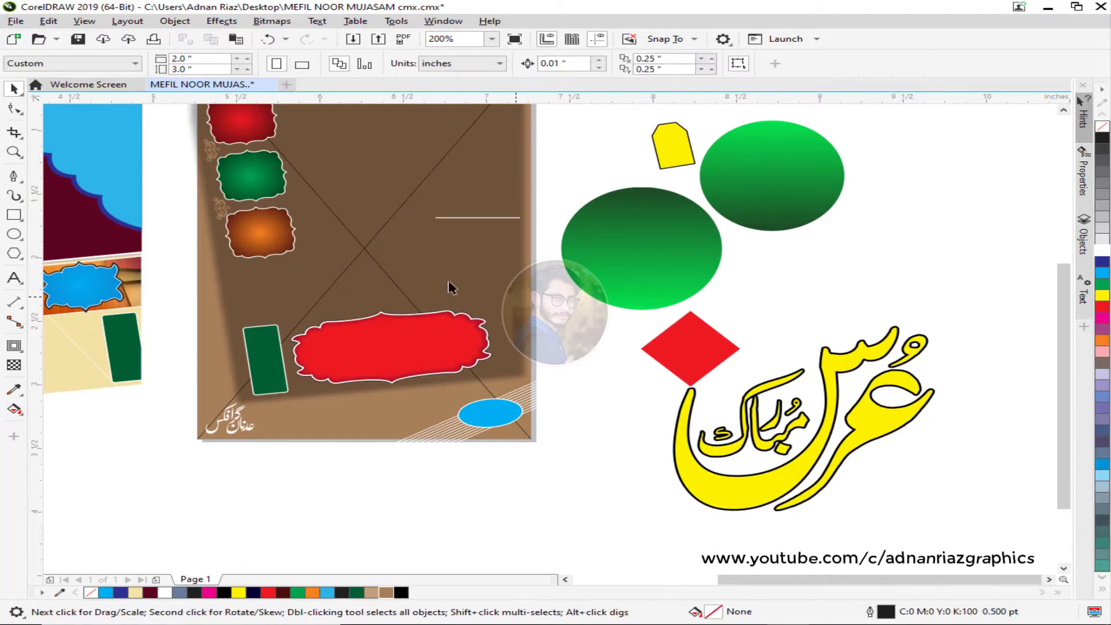
Move the grey shadow bitmap from the poster to the cream panel and centre it on the panel both ways.
left_click_drag(423, 248, 547, 244)
scroll(579, 237, "down", 1)
left_click_drag(613, 311, 378, 309)
scroll(343, 349, "up", 1)
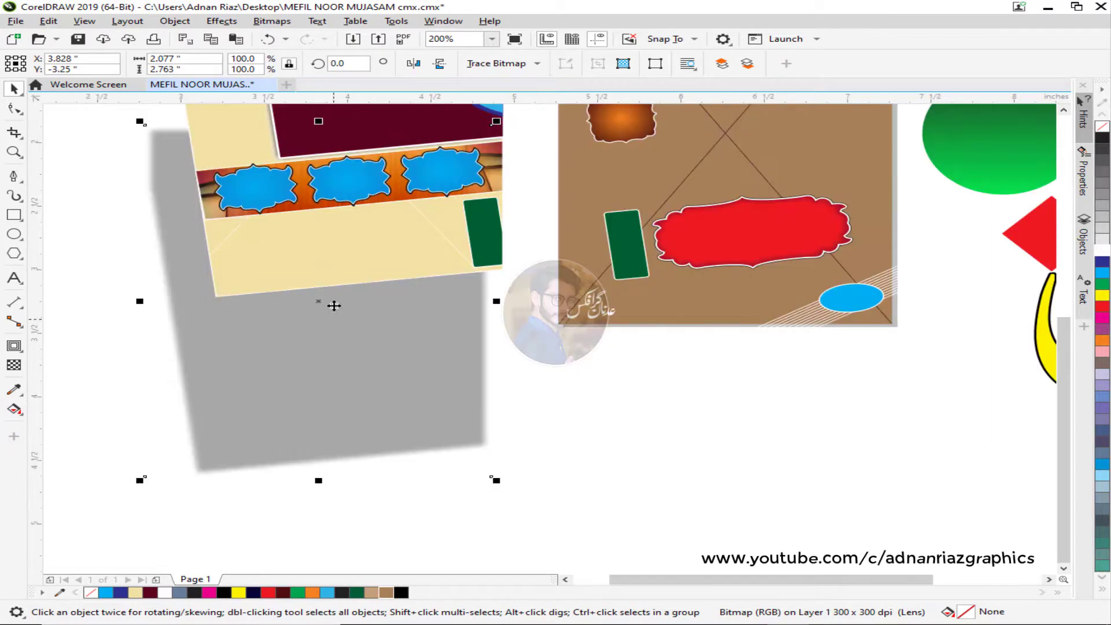
left_click(332, 277, "shift")
key("c")
key("e")
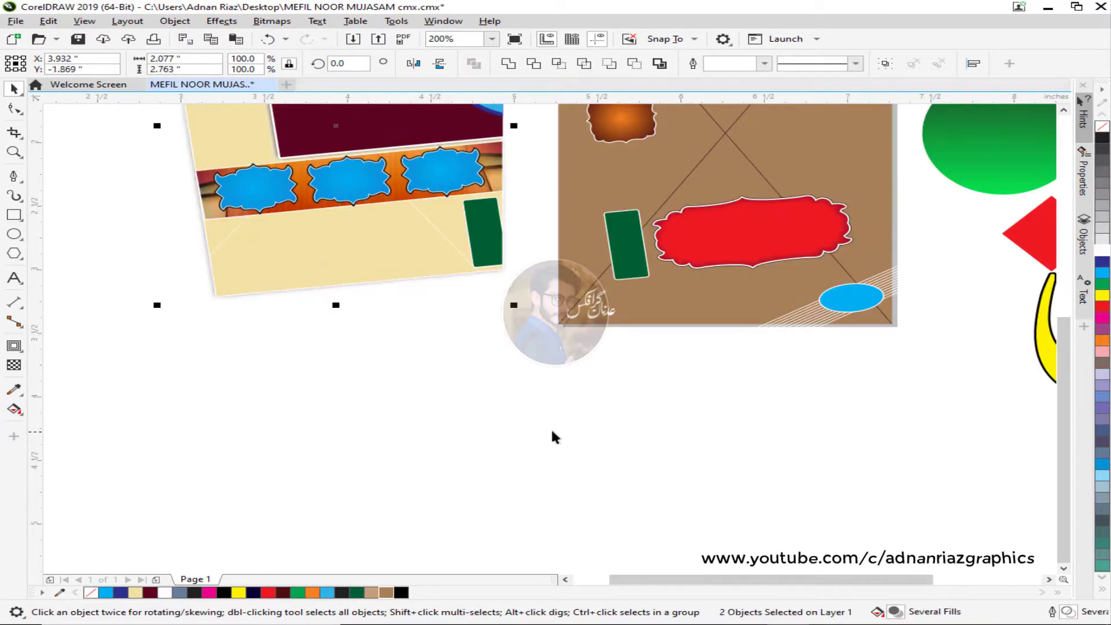
Offset the shadow bitmap slightly down and to the left behind the cream panel.
left_click(553, 436)
left_click(337, 301)
left_click_drag(343, 296, 342, 302)
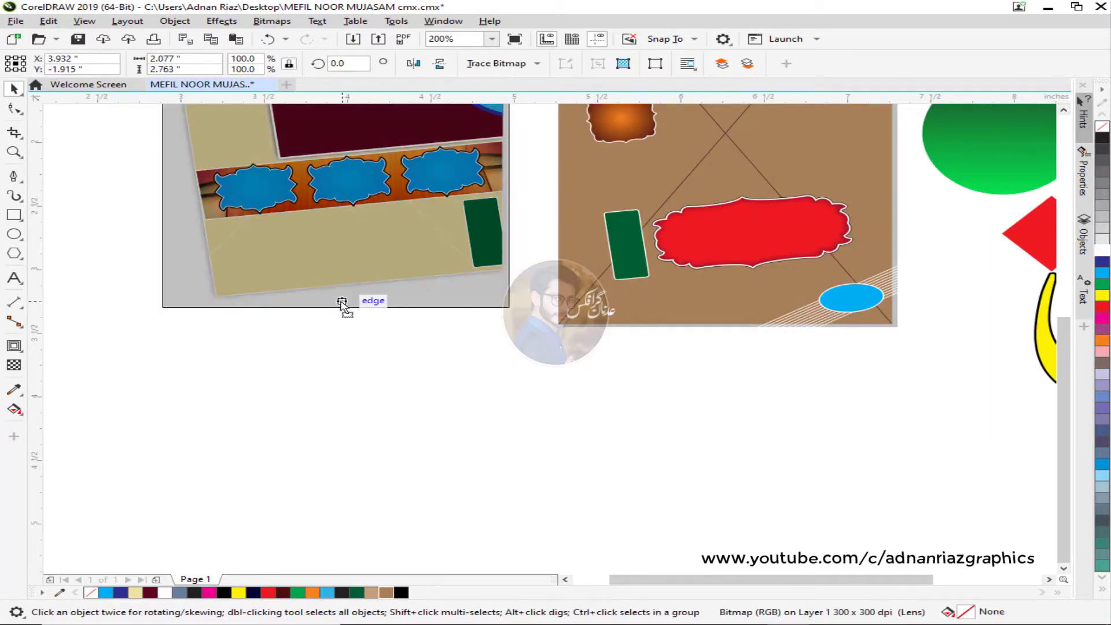
scroll(336, 307, "down", 2)
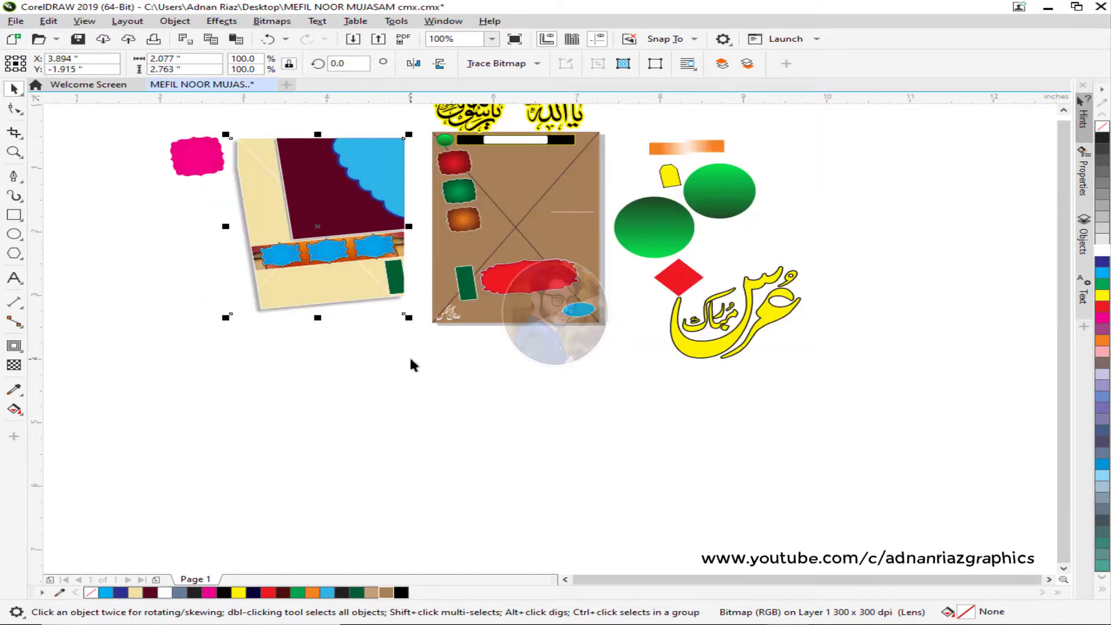
left_click(411, 365)
Move the large red ornamental frame below the poster and enlarge it to about 3.851 by 1.825 inches.
left_click_drag(530, 280, 418, 387)
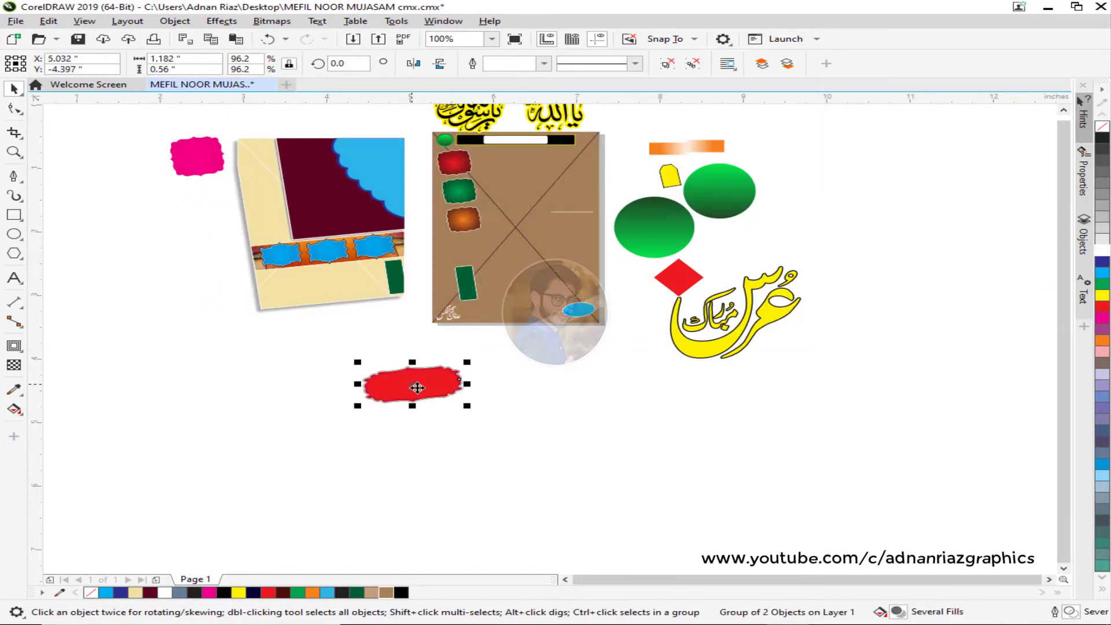
left_click_drag(591, 470, 689, 485)
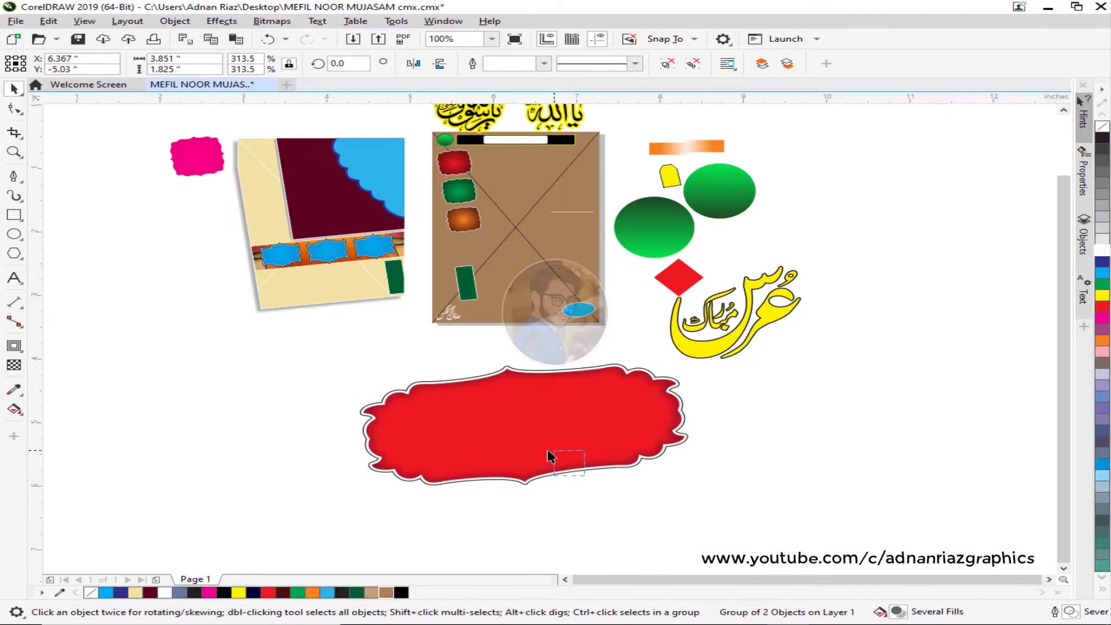
left_click_drag(548, 450, 547, 450)
Ungroup the red frame and set its red front shape and black backing shape side by side.
left_click_drag(574, 411, 292, 374)
left_click(695, 64)
left_click_drag(508, 410, 610, 421)
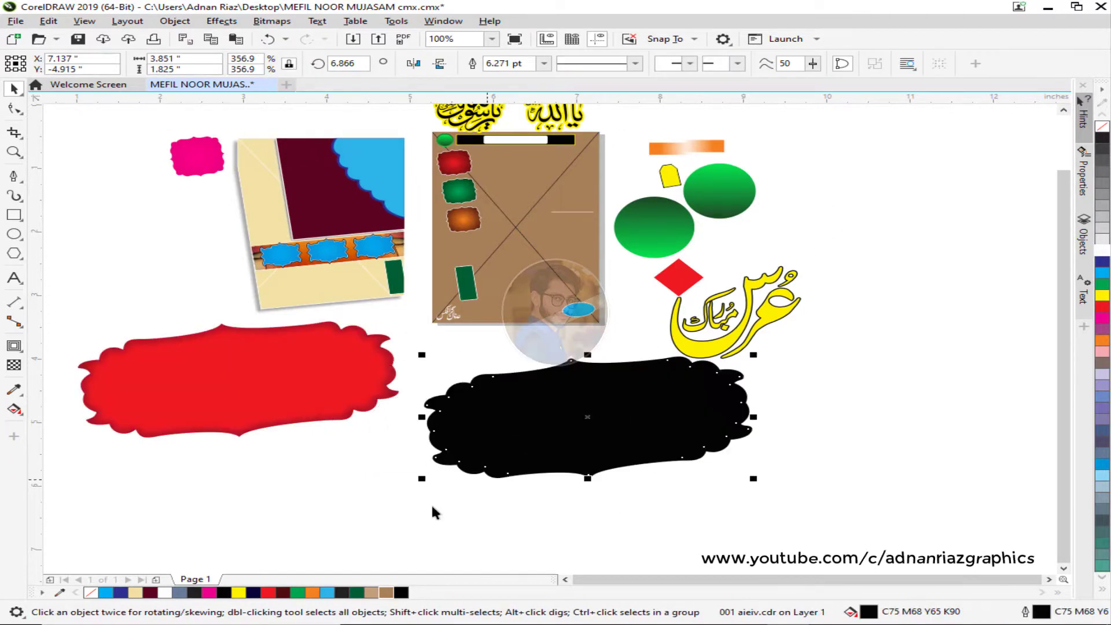
left_click(432, 505)
Extract the blurred shadow outline from the red PowerClip shape and place it just below that shape.
left_click(308, 375)
left_click(145, 117)
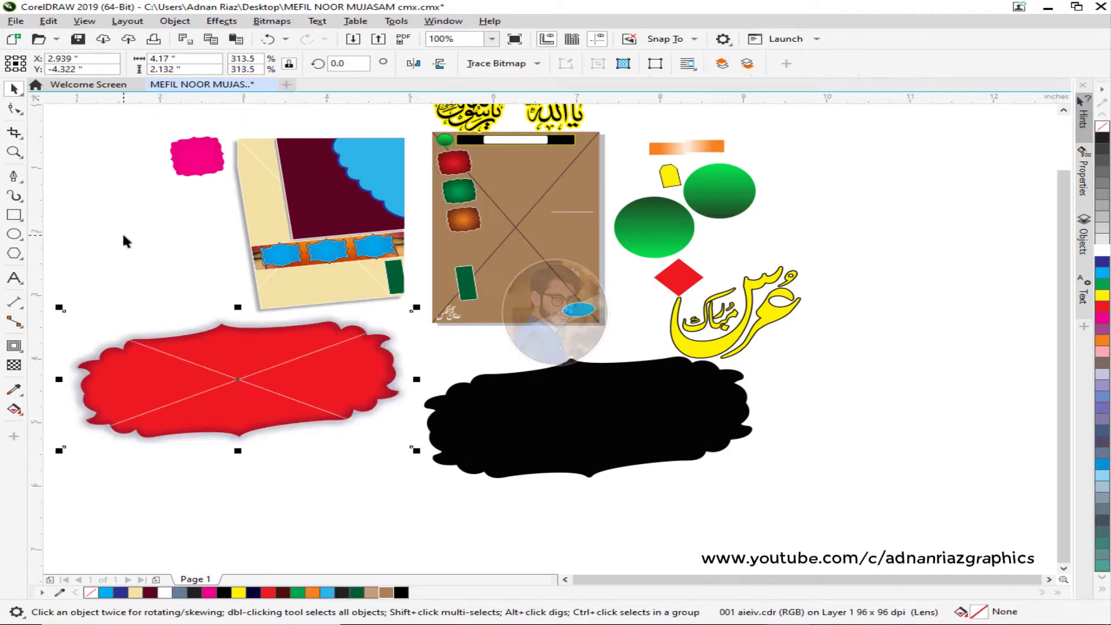
left_click_drag(293, 387, 492, 489)
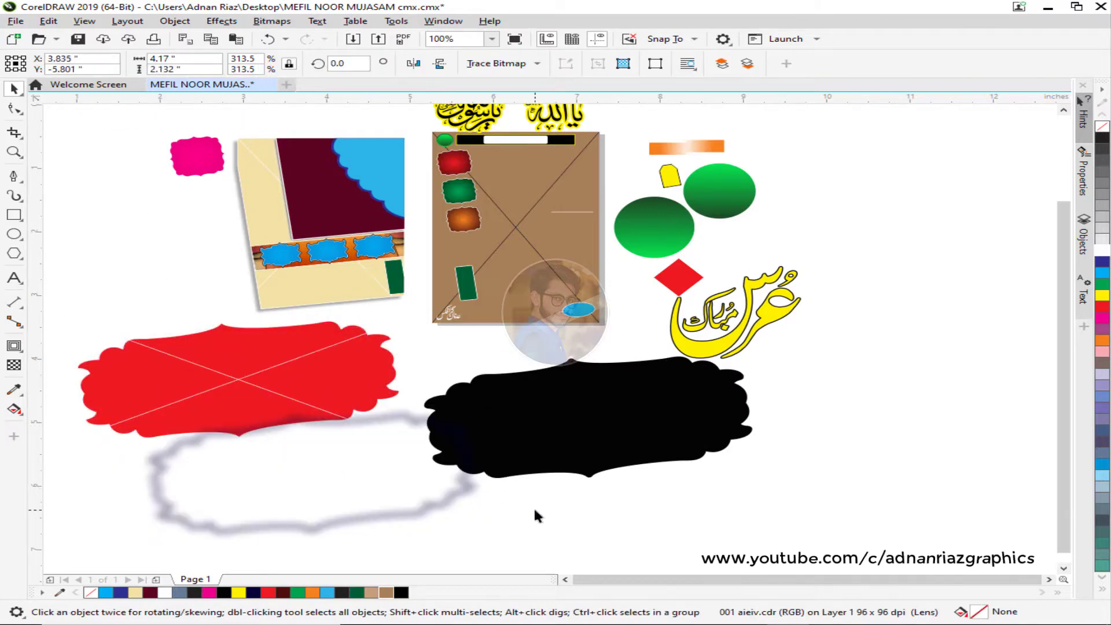
left_click_drag(377, 504, 330, 503)
left_click(484, 516)
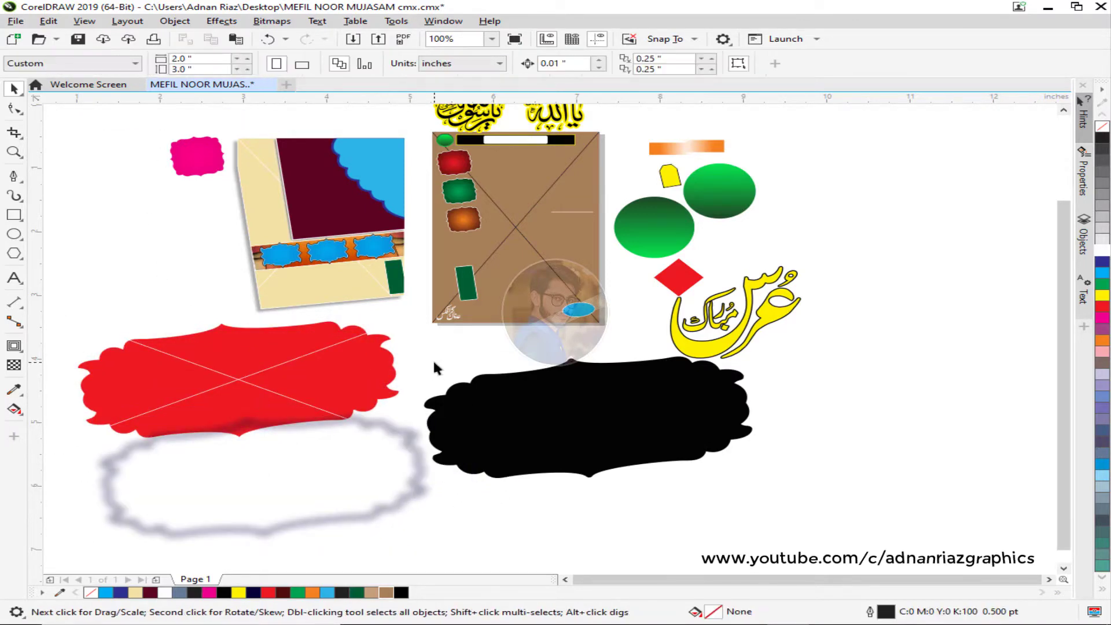
left_click_drag(500, 220, 480, 263)
scroll(433, 206, "up", 2)
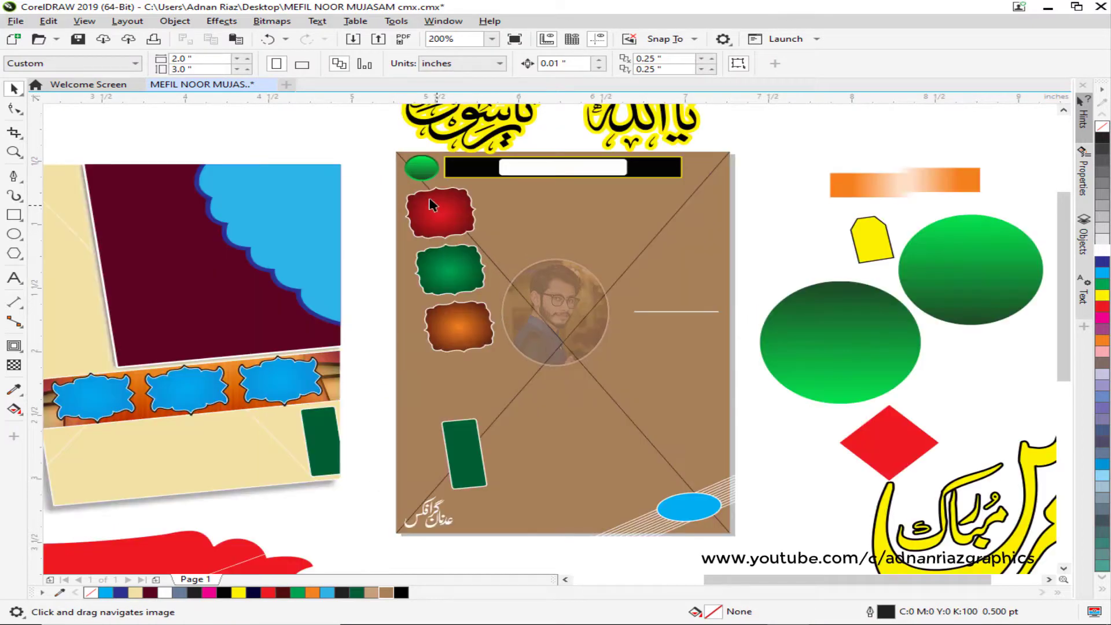
Enlarge the red ornate badge to about 1.123 by 1.073 inches and move it off the brown background's upper-left corner.
left_click_drag(433, 206, 322, 138)
left_click_drag(485, 298, 400, 260)
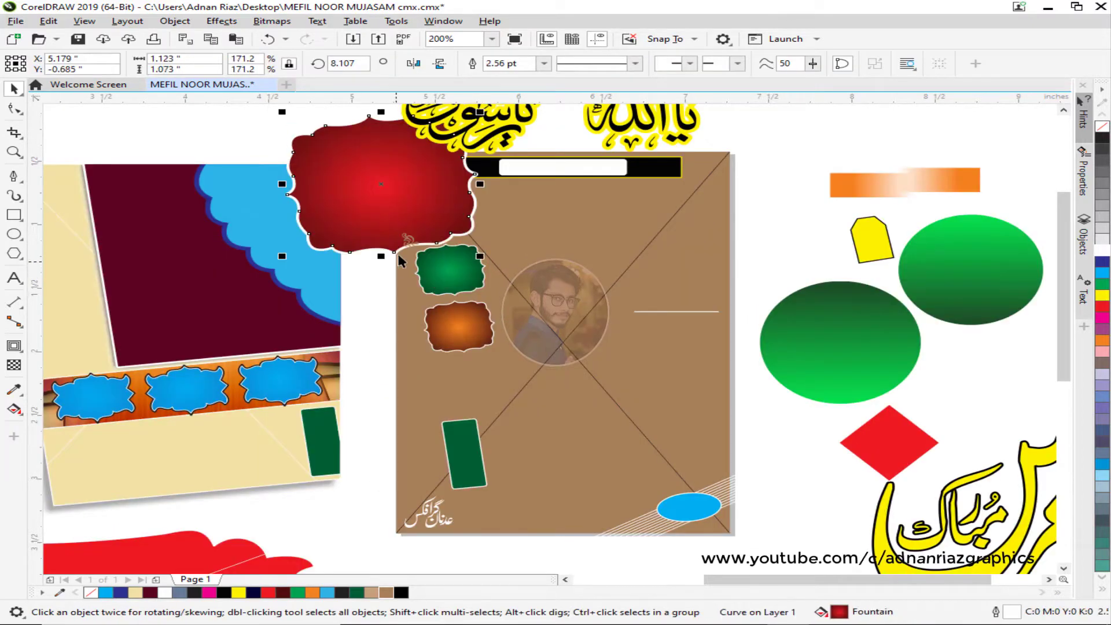
left_click_drag(347, 190, 346, 188)
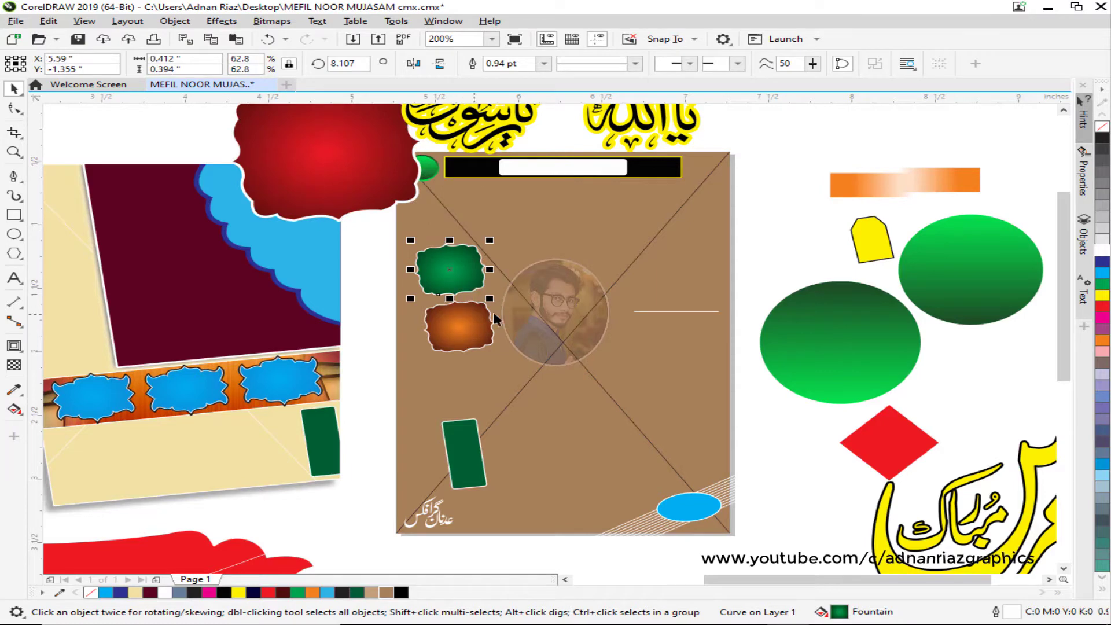
Enlarge the green and orange ornate badges and place them beside the brown background, with the orange one about 1.298 by 1.24 inches.
left_click_drag(495, 319, 975, 253)
left_click(304, 244)
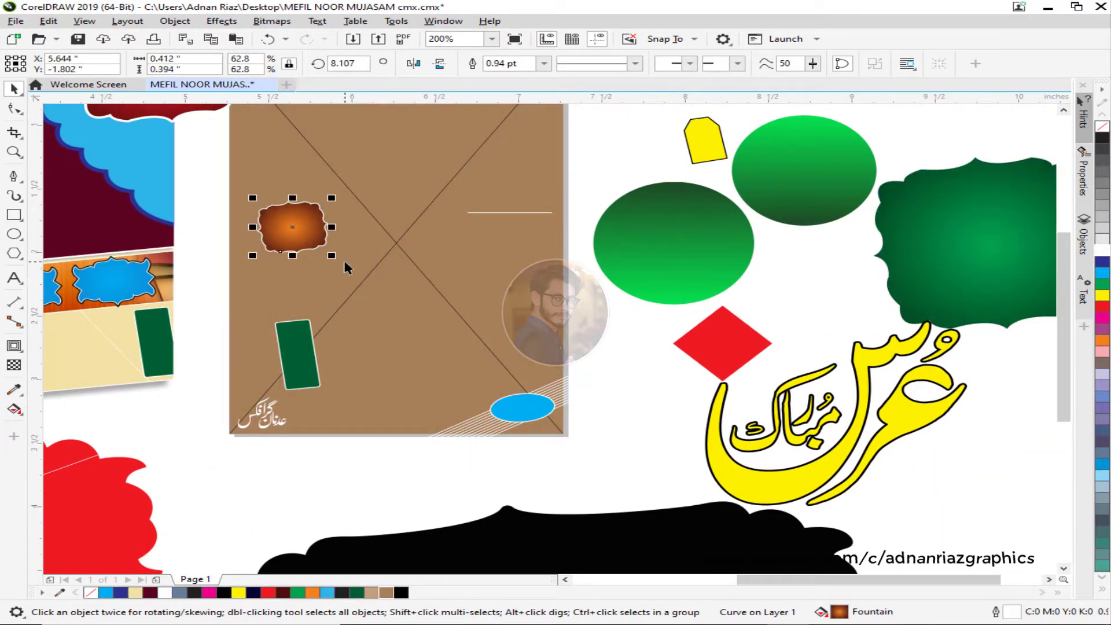
left_click_drag(342, 260, 421, 318)
left_click_drag(758, 310, 764, 303)
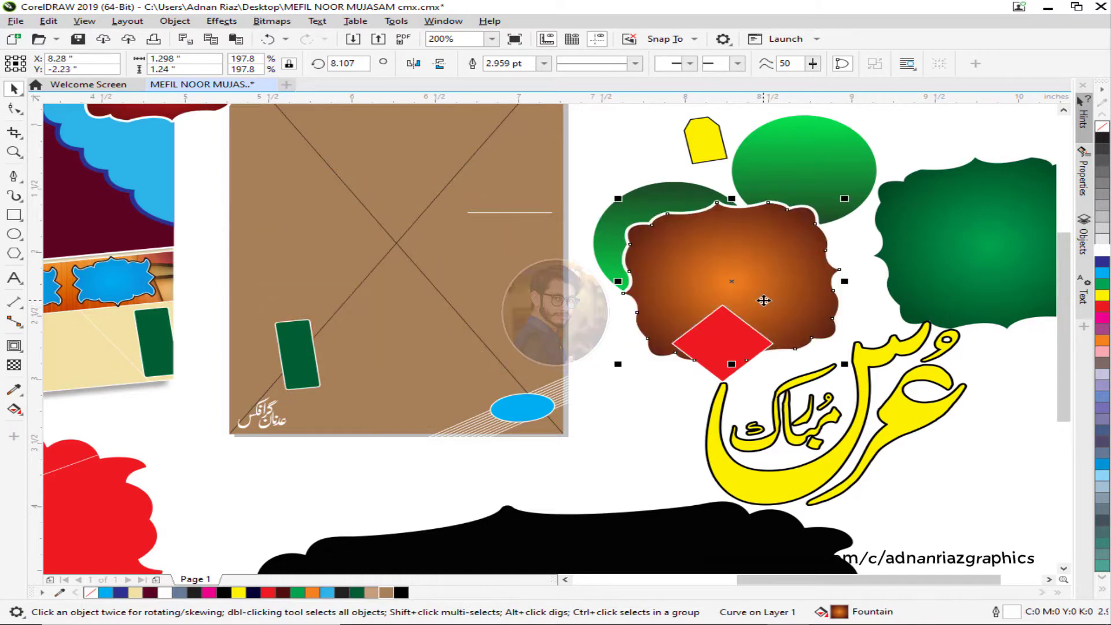
Enlarge the green rectangle to about 0.524 by 1.077 inches and move it outside the brown background, beneath the red diamond.
scroll(437, 288, "down", 2)
left_click(293, 288)
left_click_drag(318, 316, 361, 384)
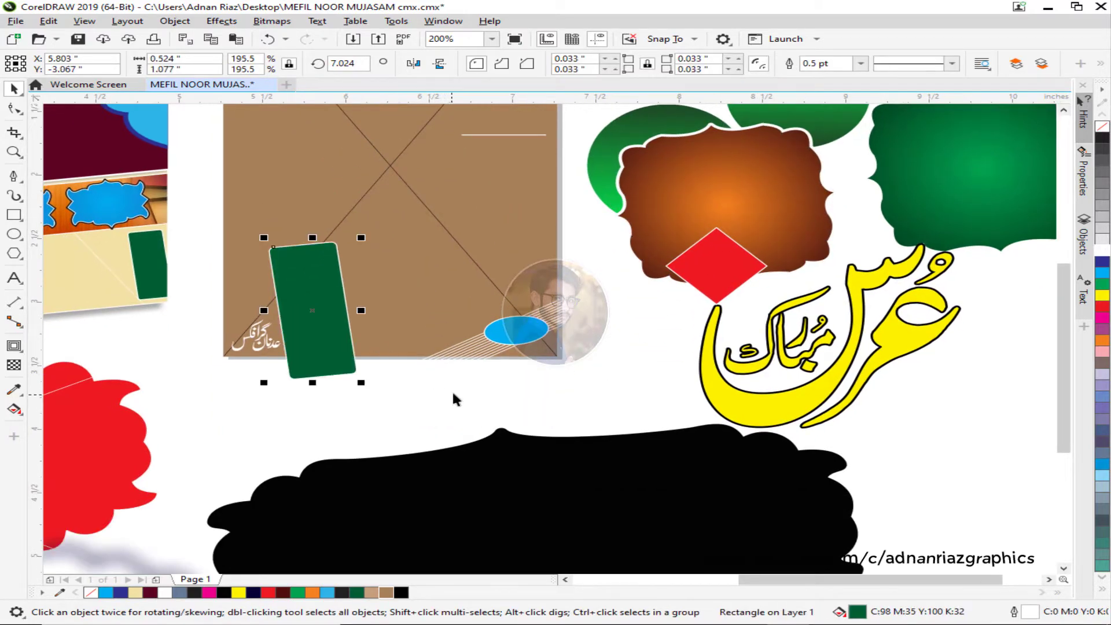
left_click_drag(321, 348, 708, 388)
Try moving the blue ellipse and diagonal lines group farther into the brown background.
left_click(503, 342)
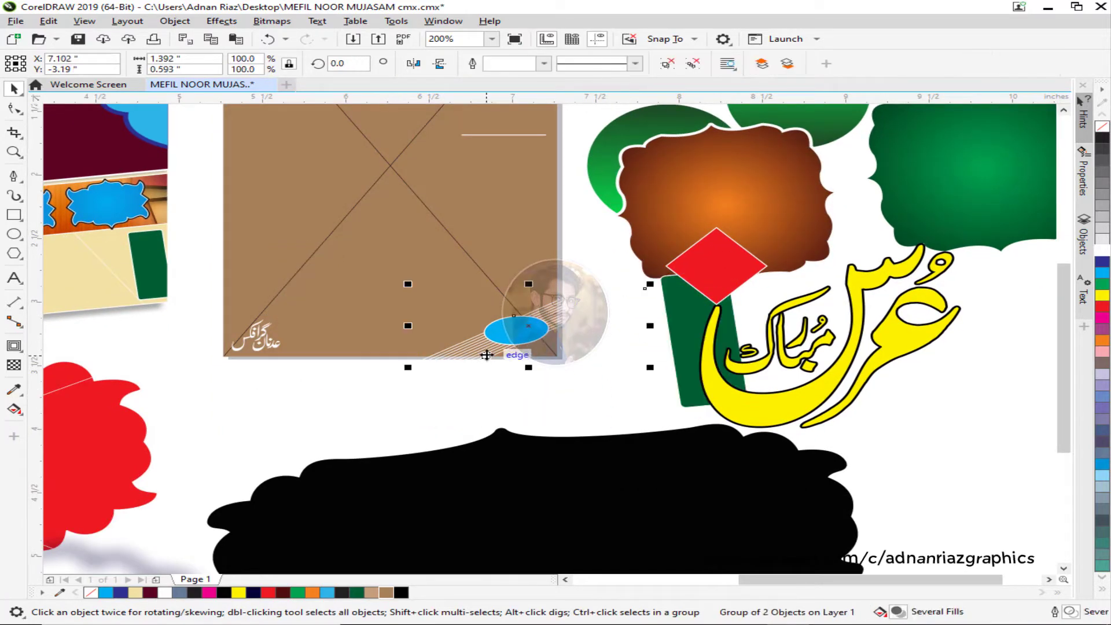
left_click_drag(486, 355, 436, 290)
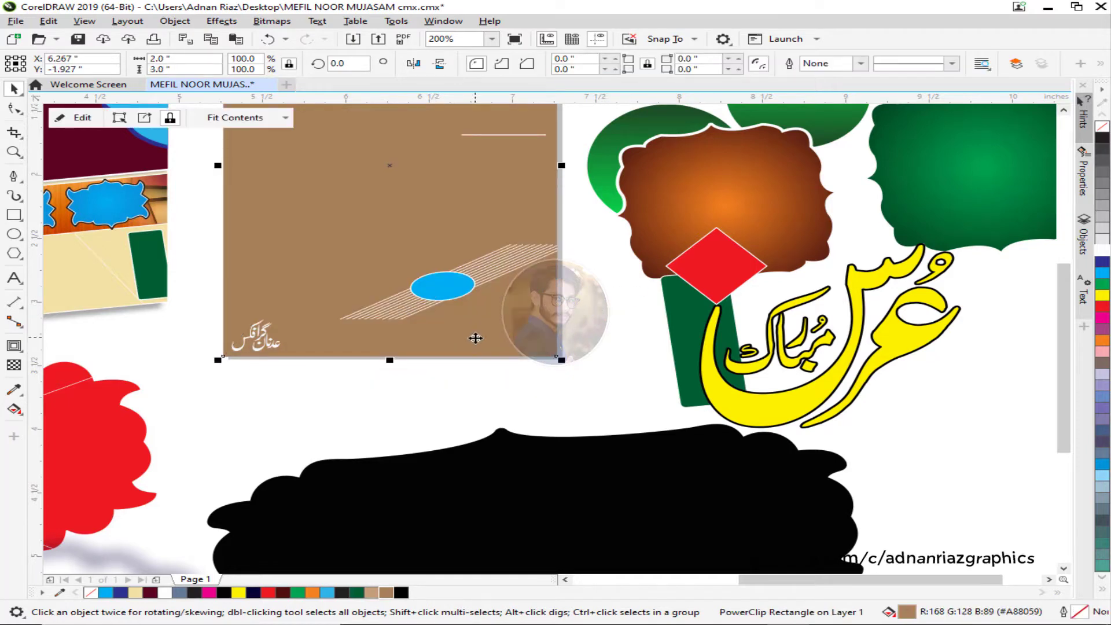
key("ctrl+z")
key("ctrl+z")
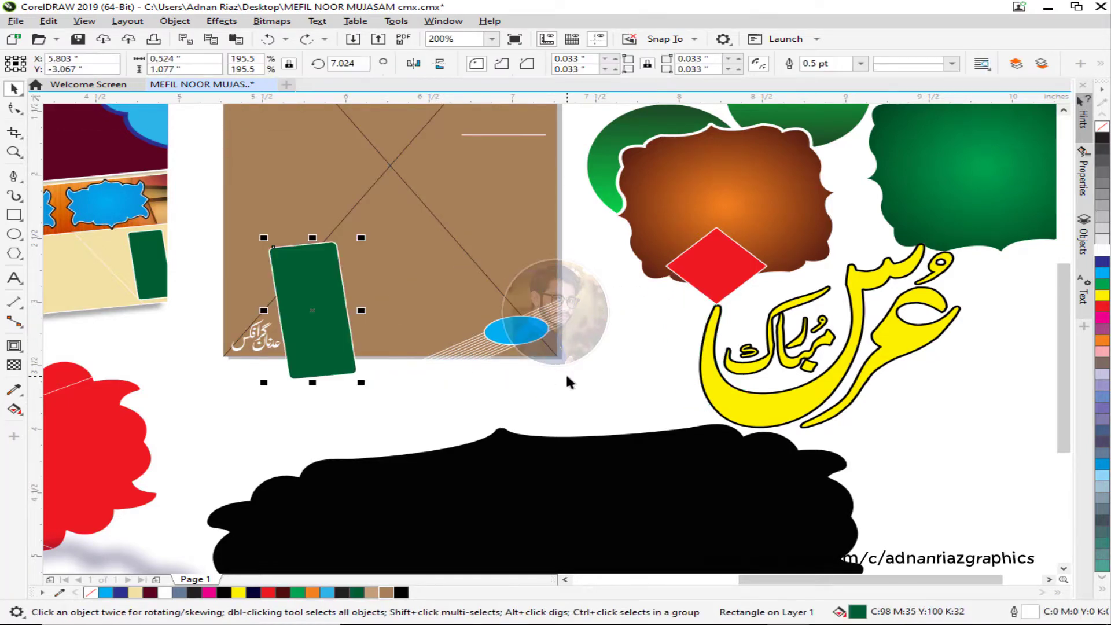
Undo the changes to the green rectangle and ornate badges, and the shadow outline's extraction from the red PowerClip shape.
left_click(567, 382)
key("F4")
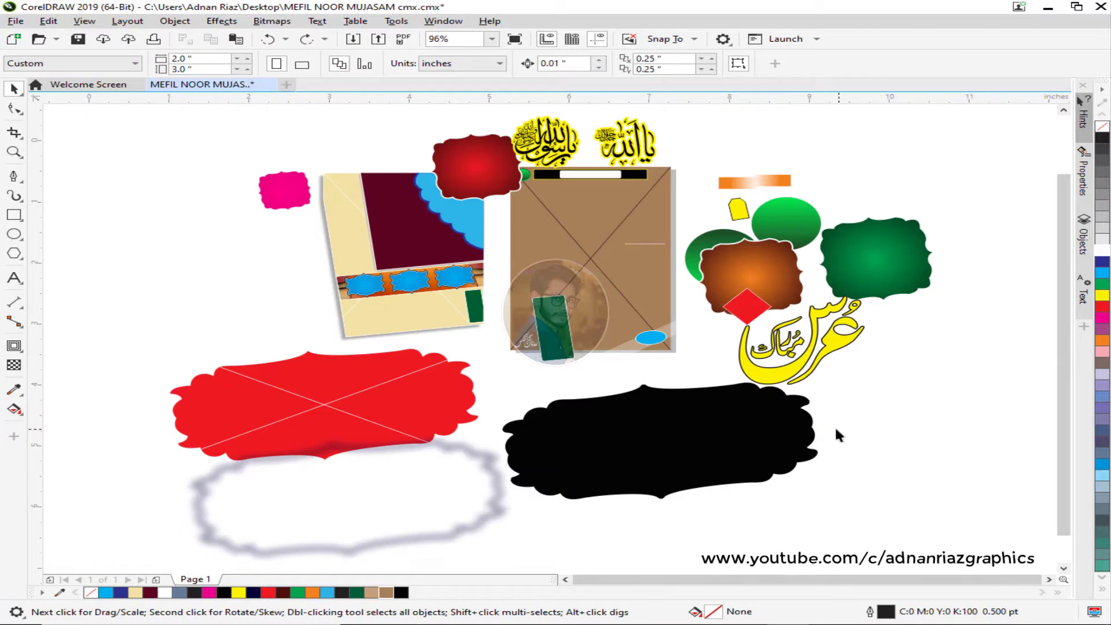
key("ctrl+z")
key("ctrl+z")
key("ctrl+z")
key("ctrl+z")
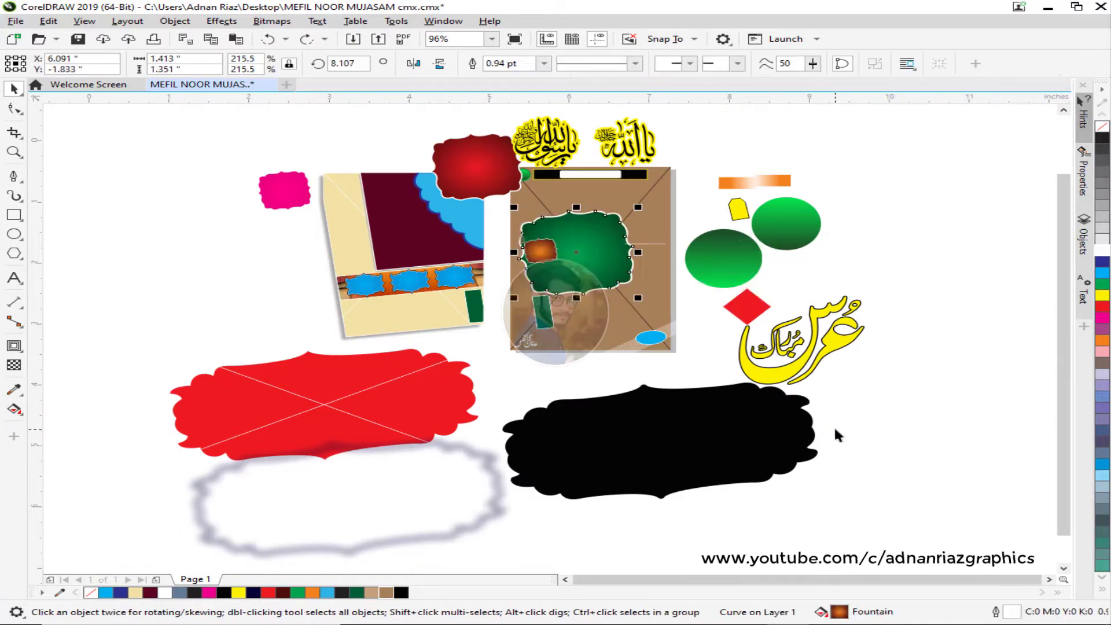
key("ctrl+z")
key("ctrl+z")
key("ctrl+z")
key("ctrl+z")
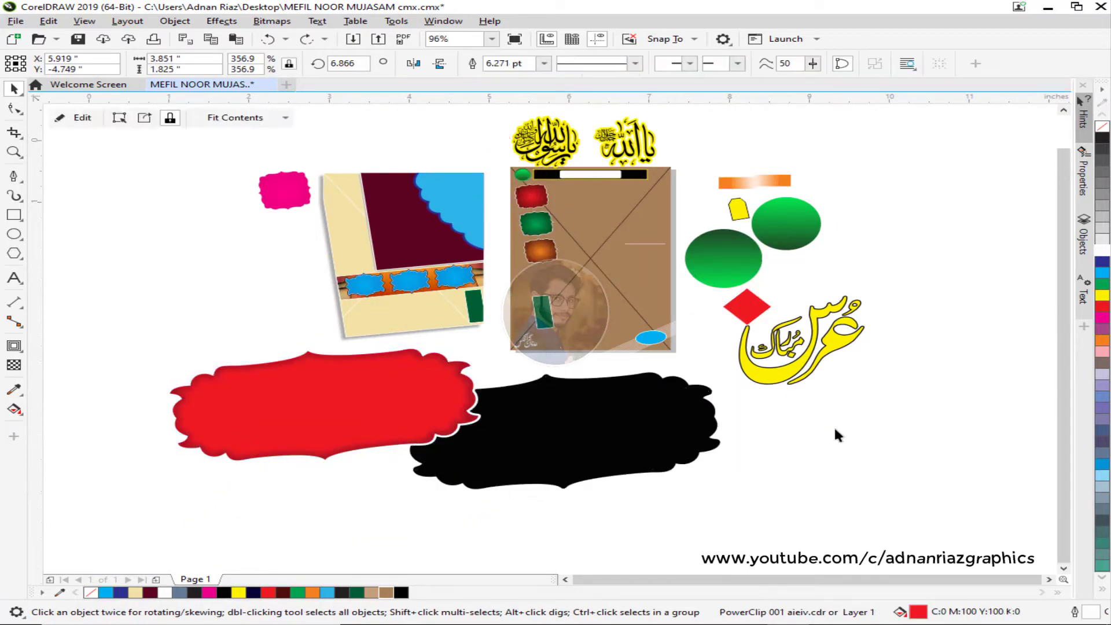
Undo the red frame's separation and enlargement, and return the panel shadow and yellow calligraphy to the poster.
key("ctrl+z")
key("ctrl+z")
key("ctrl+z")
key("ctrl+z")
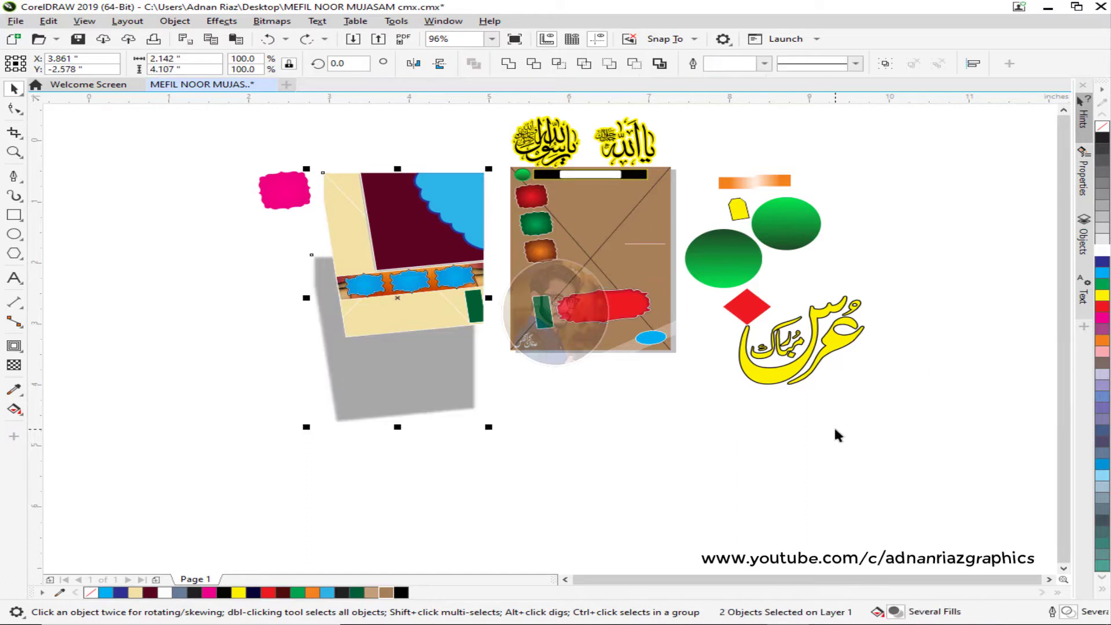
key("ctrl+z")
key("ctrl+z")
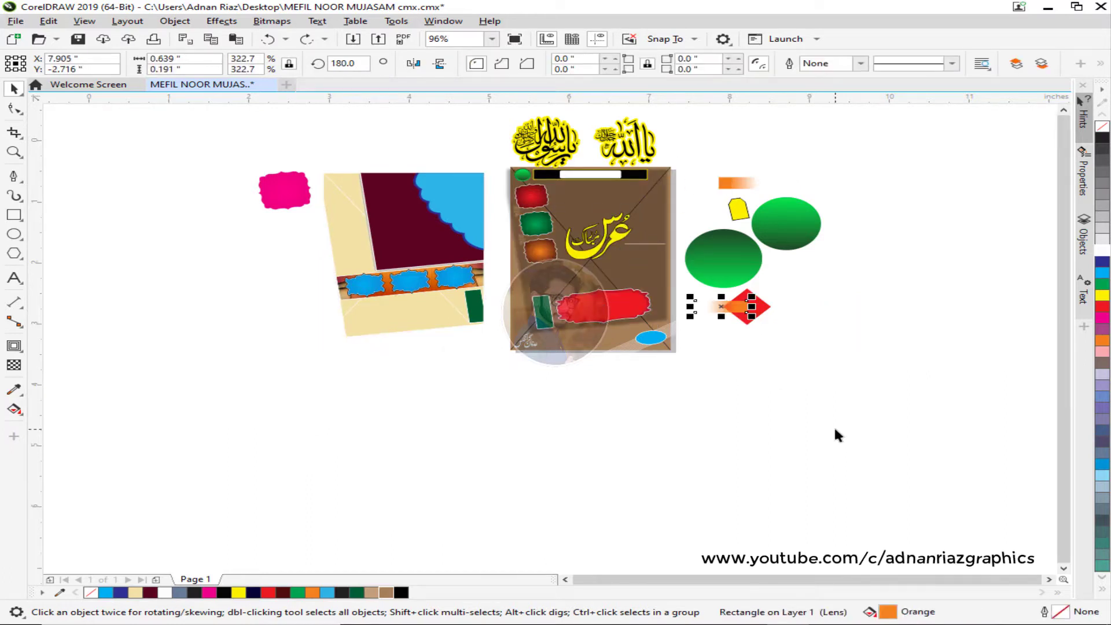
Undo the removal of the red diamond, green ellipses and pink badge from the poster.
key("ctrl+z")
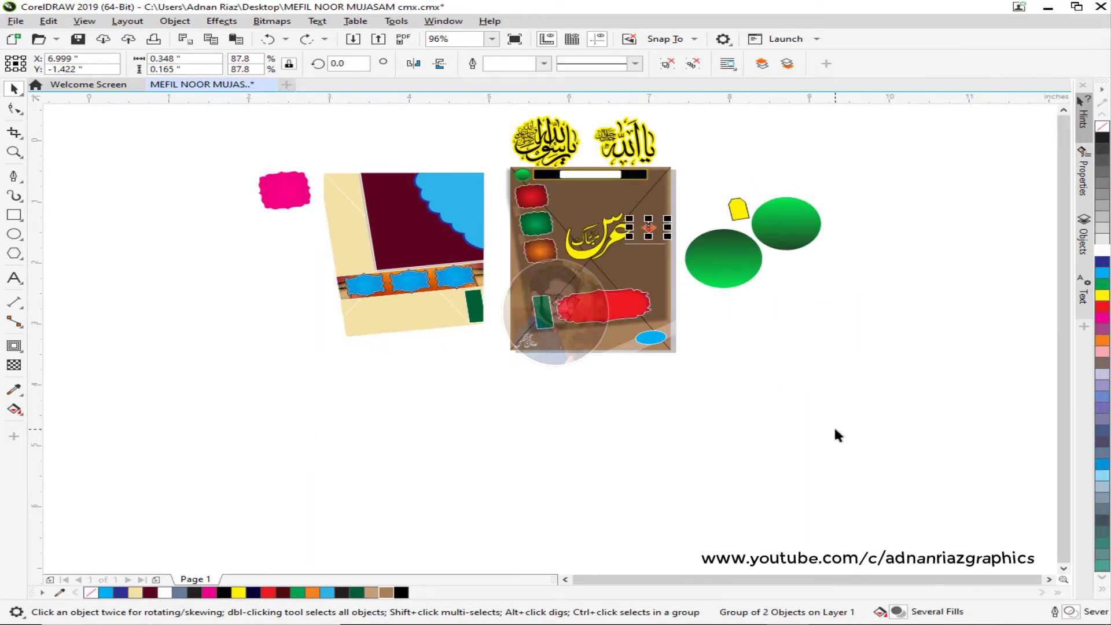
key("ctrl+z")
key("F4")
key("ctrl+z")
key("ctrl+z")
key("ctrl+z")
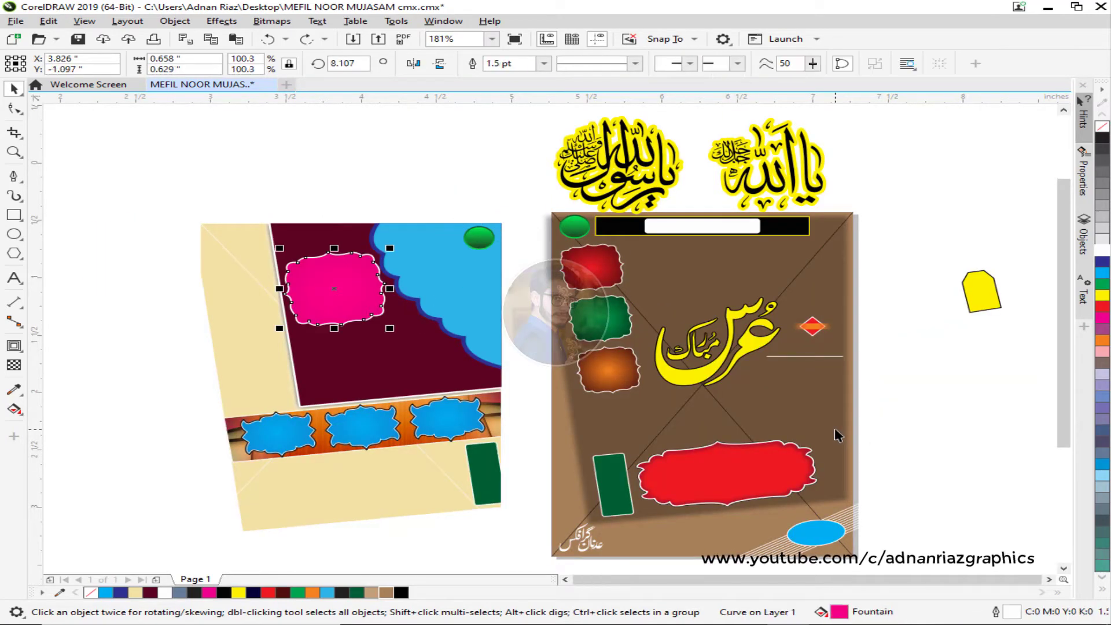
Undo the cream panel's separation so it sits back on the brown background with its maroon and blue contents.
key("ctrl+z")
key("ctrl+z")
key("ctrl+z")
key("ctrl+z")
key("ctrl+z")
key("ctrl+z")
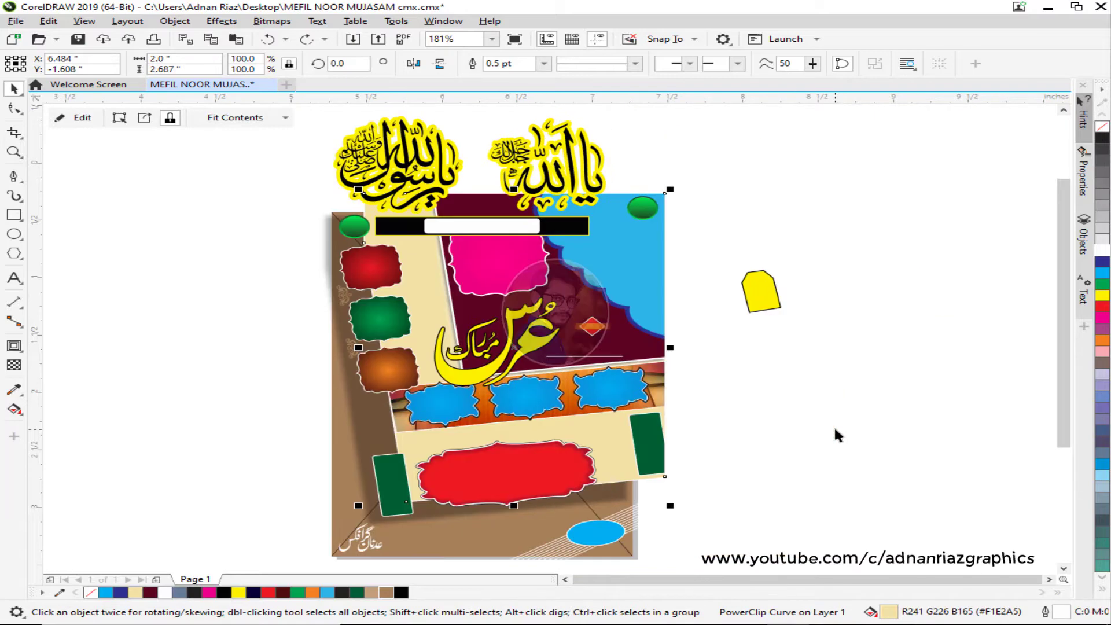
key("ctrl+z")
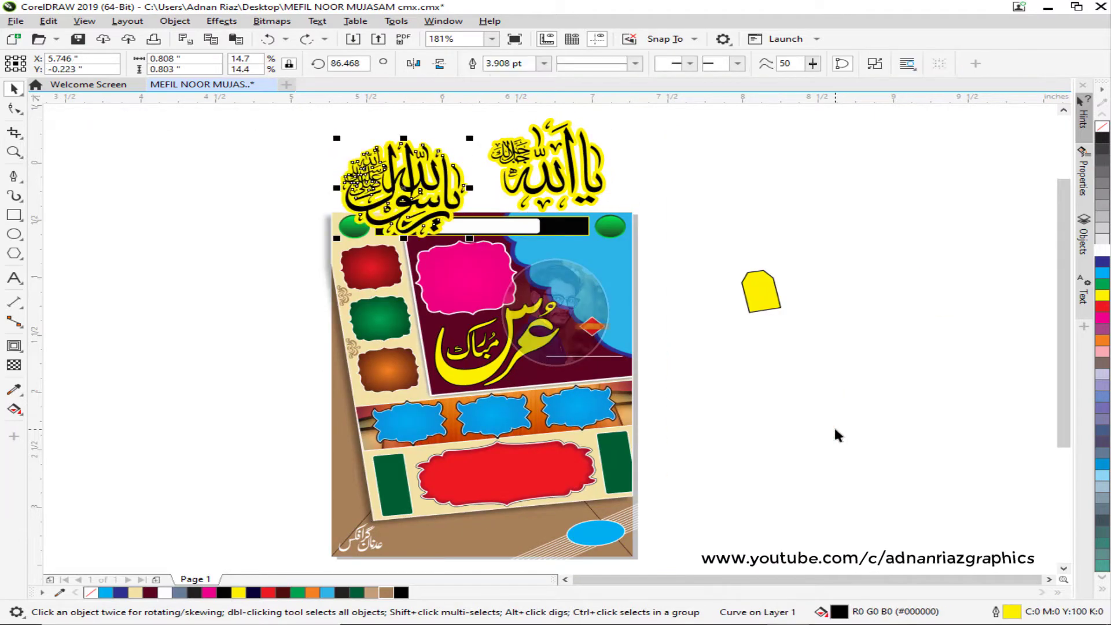
Undo the moves and enlargements of the two black-and-yellow calligraphy pieces and the move of the yellow tag.
key("ctrl+z")
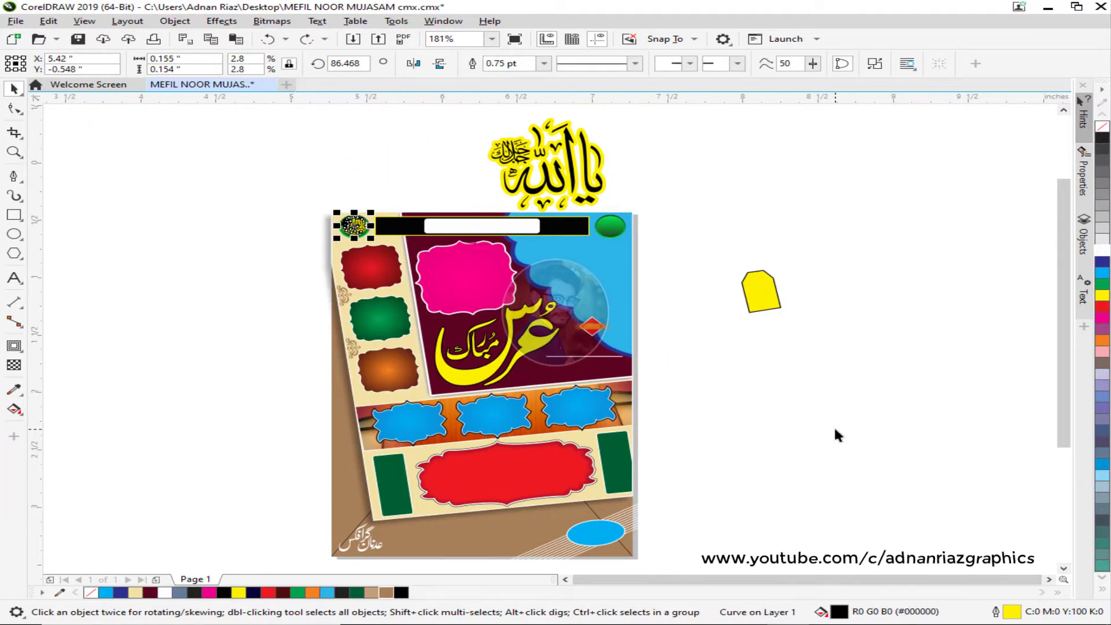
key("ctrl+z")
key("ctrl+z")
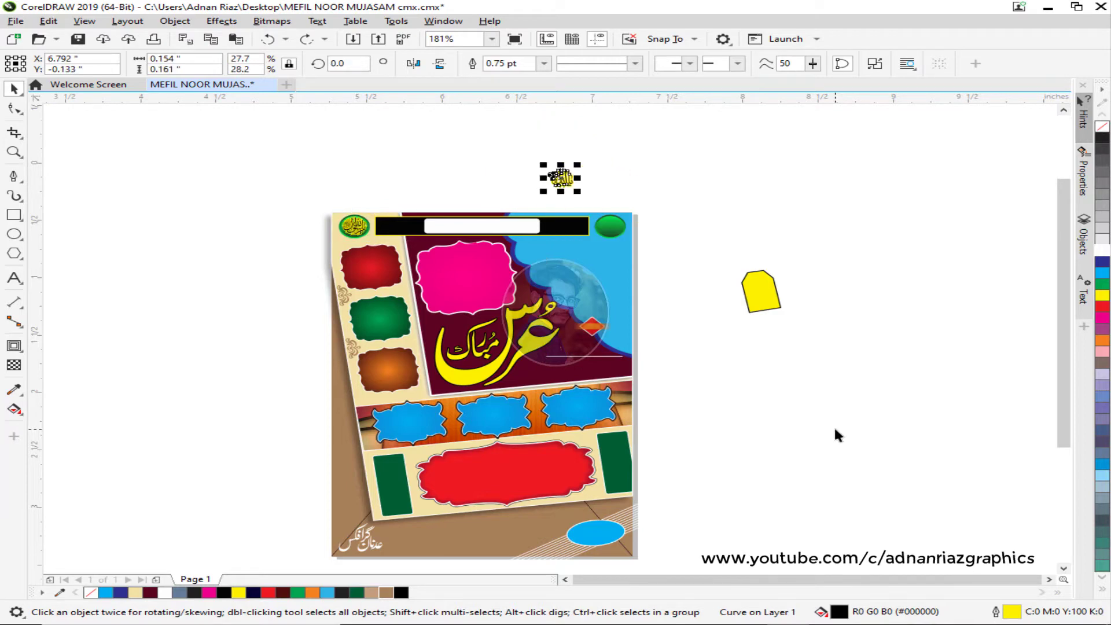
key("ctrl+z")
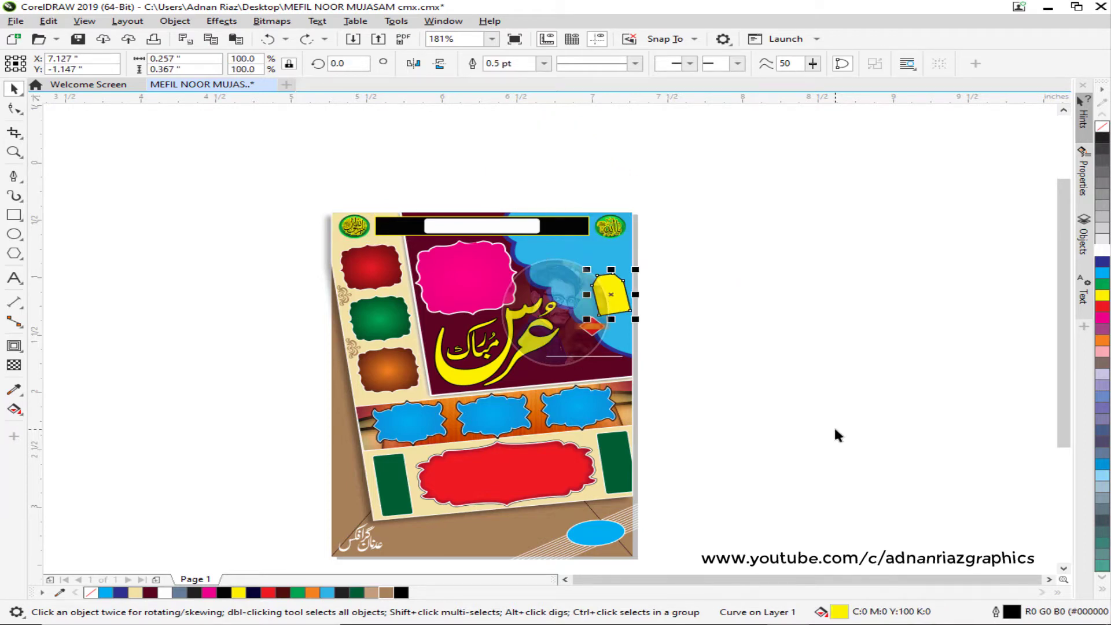
key("ctrl+z")
key("ctrl+z")
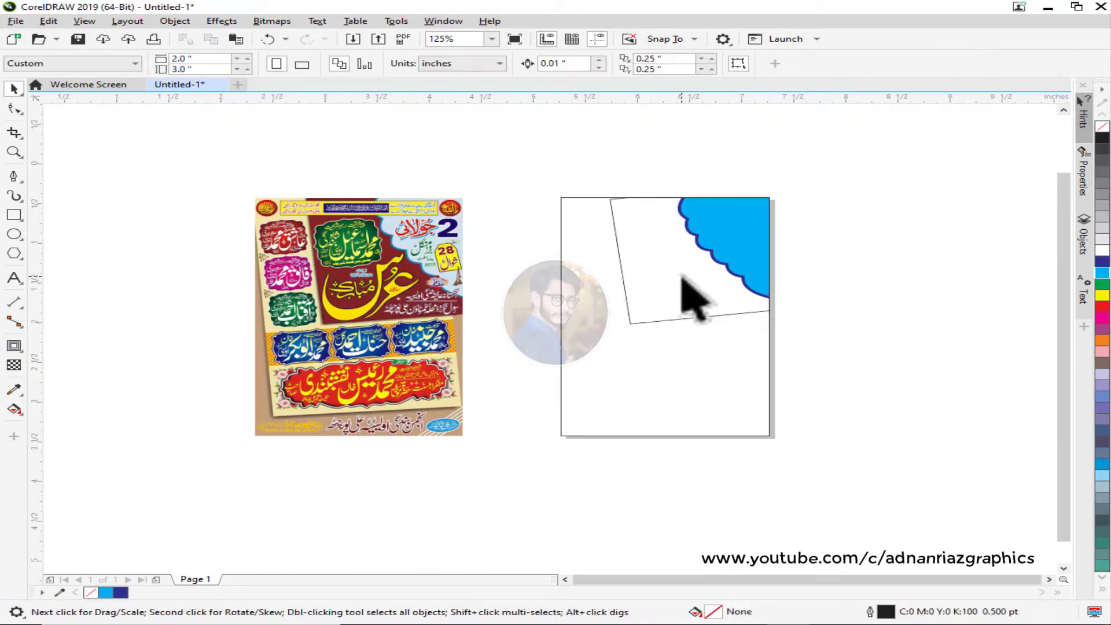
left_click(596, 379)
left_click(576, 203)
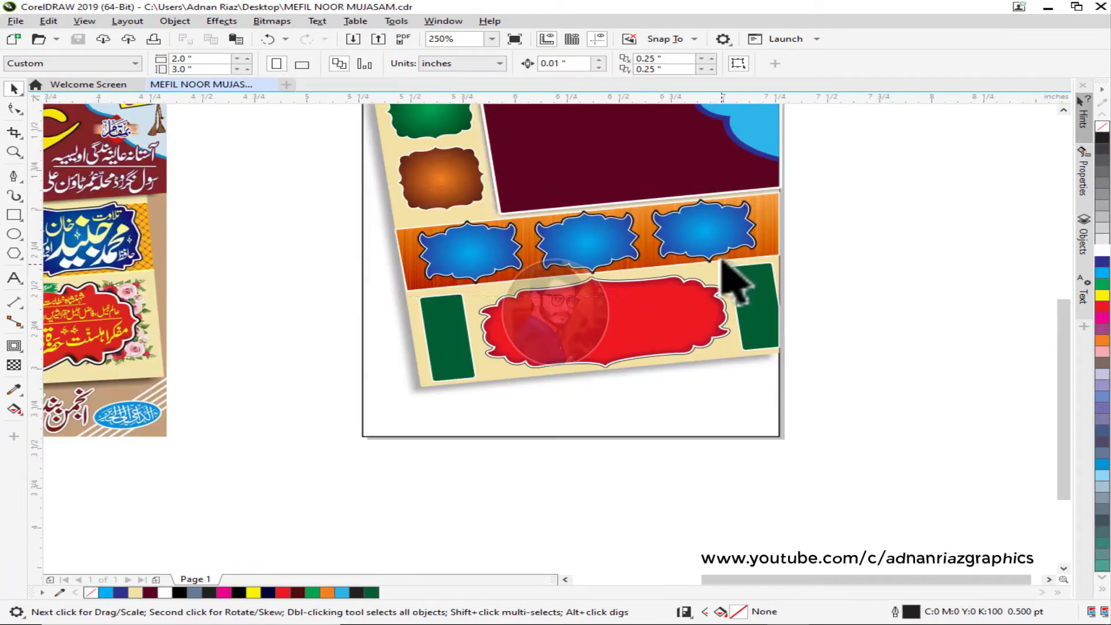
Clip the white diagonal lines inside the brown background, behind the blue ellipse.
right_click(755, 278)
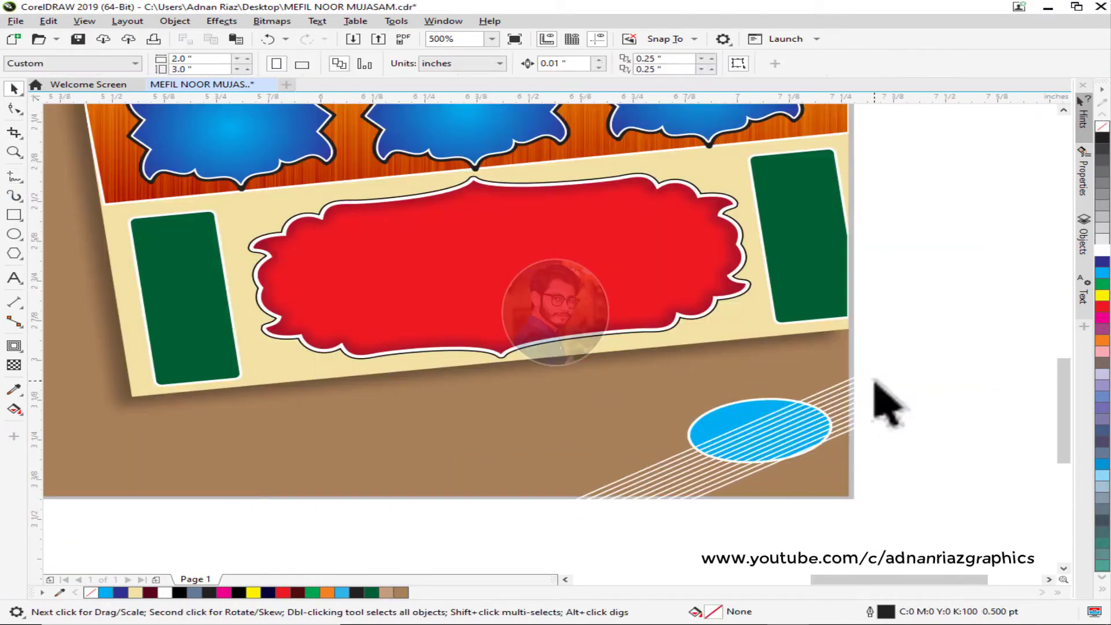
left_click(683, 438)
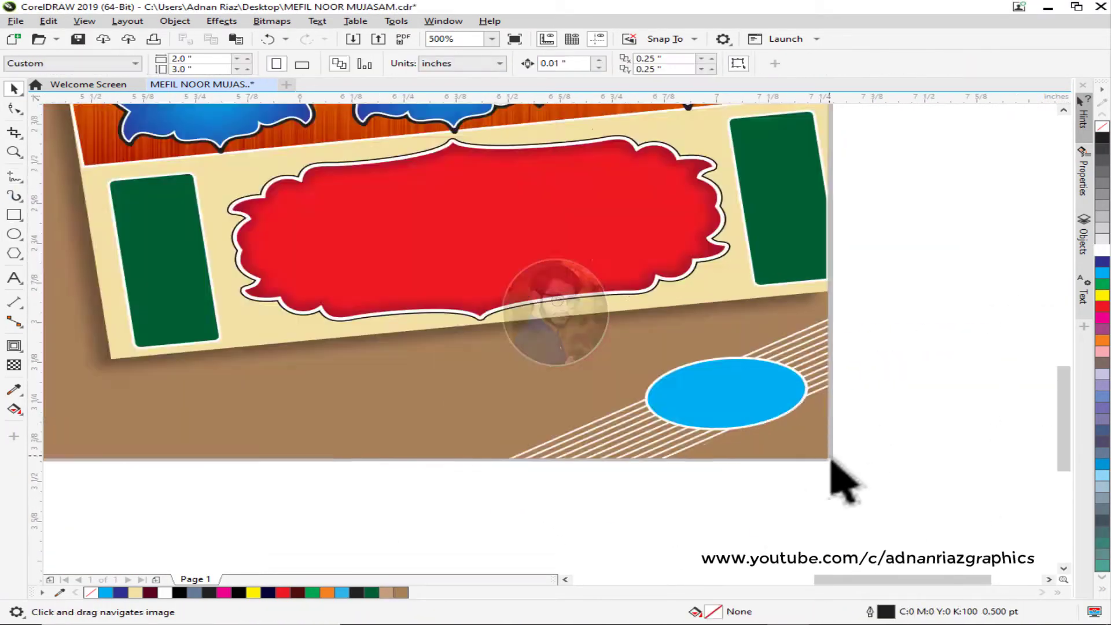